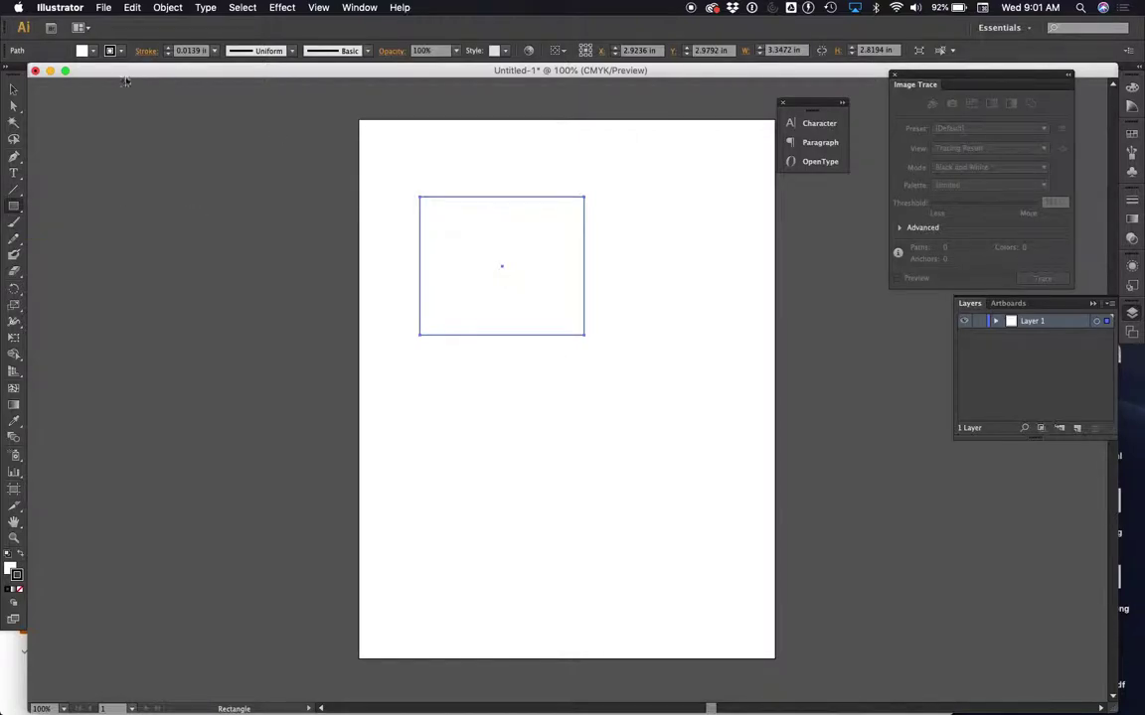
# Step: Resize the first rectangle to a 3.3472 × 0.8056 in bar in the upper middle
pyautogui.click(13, 89)
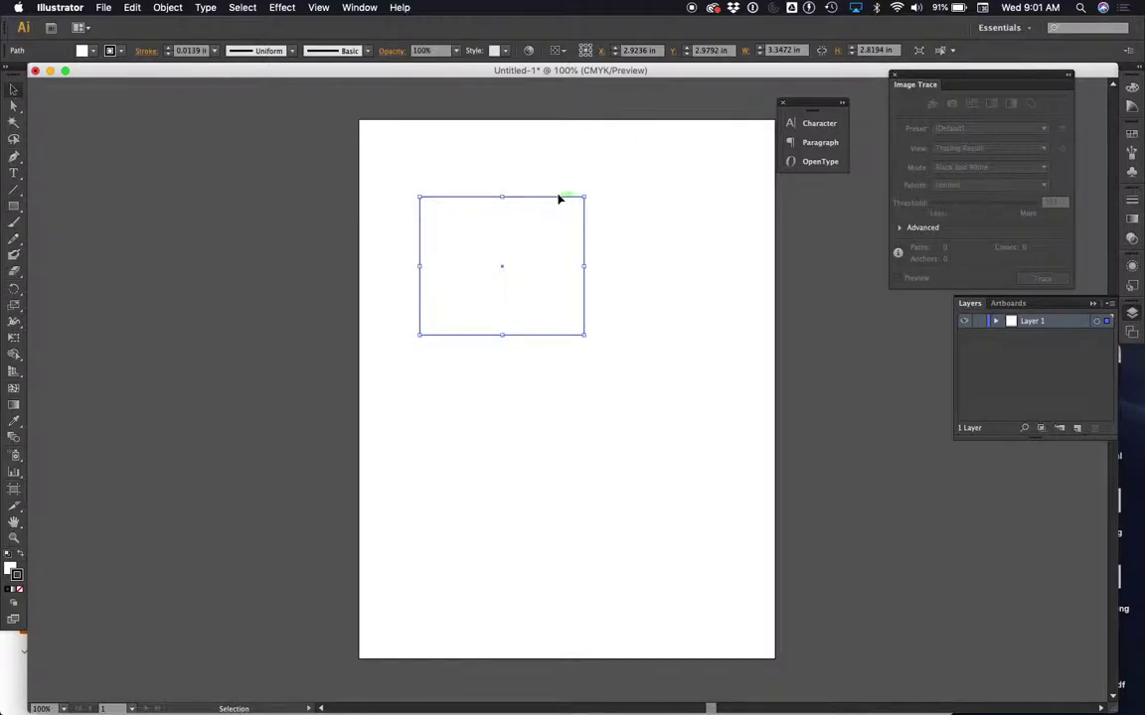
pyautogui.moveTo(560, 197); pyautogui.dragTo(628, 353)
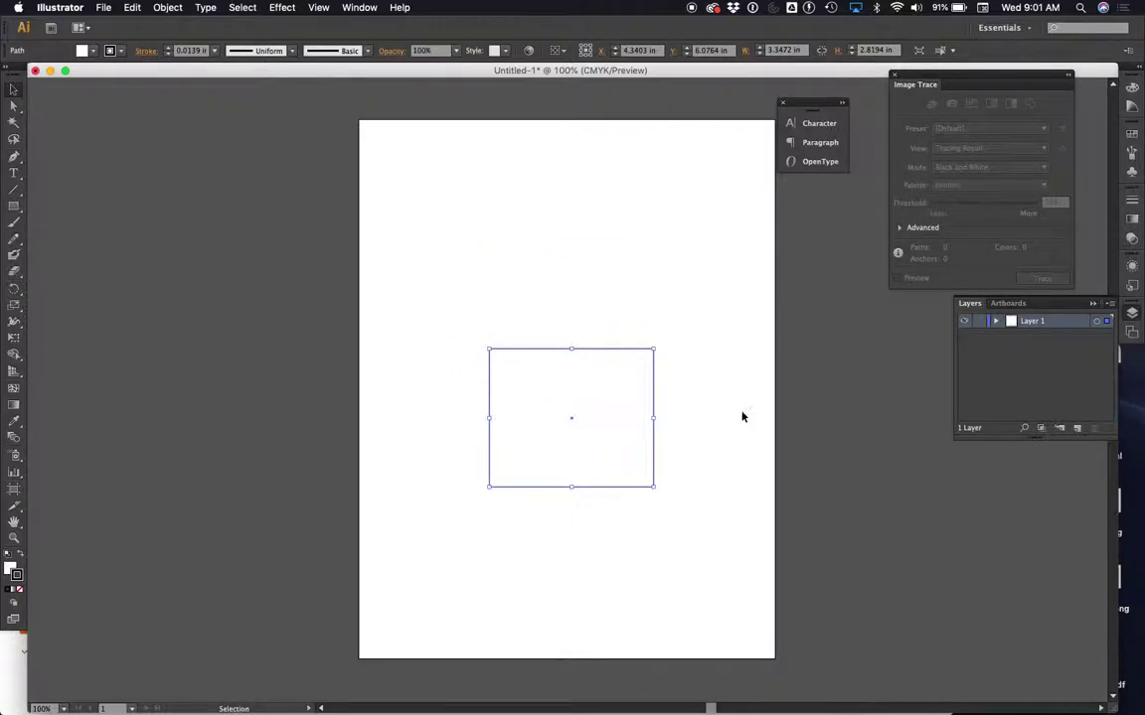
pyautogui.moveTo(573, 350); pyautogui.dragTo(577, 296)
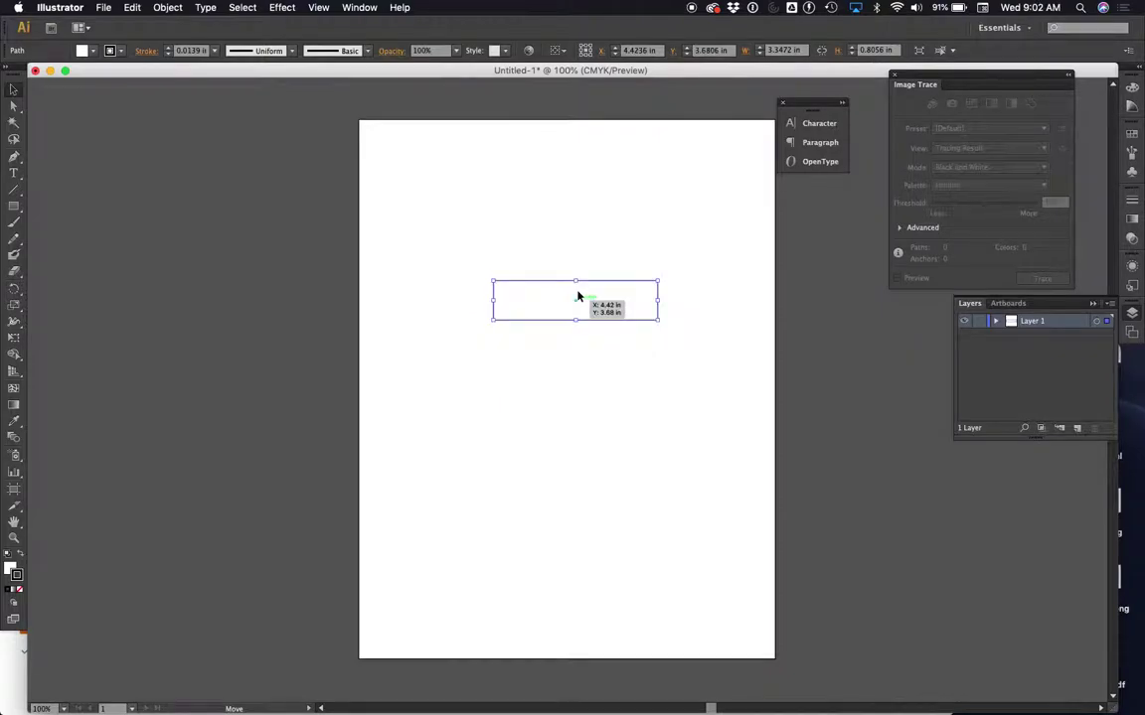
pyautogui.moveTo(577, 296); pyautogui.dragTo(552, 289)
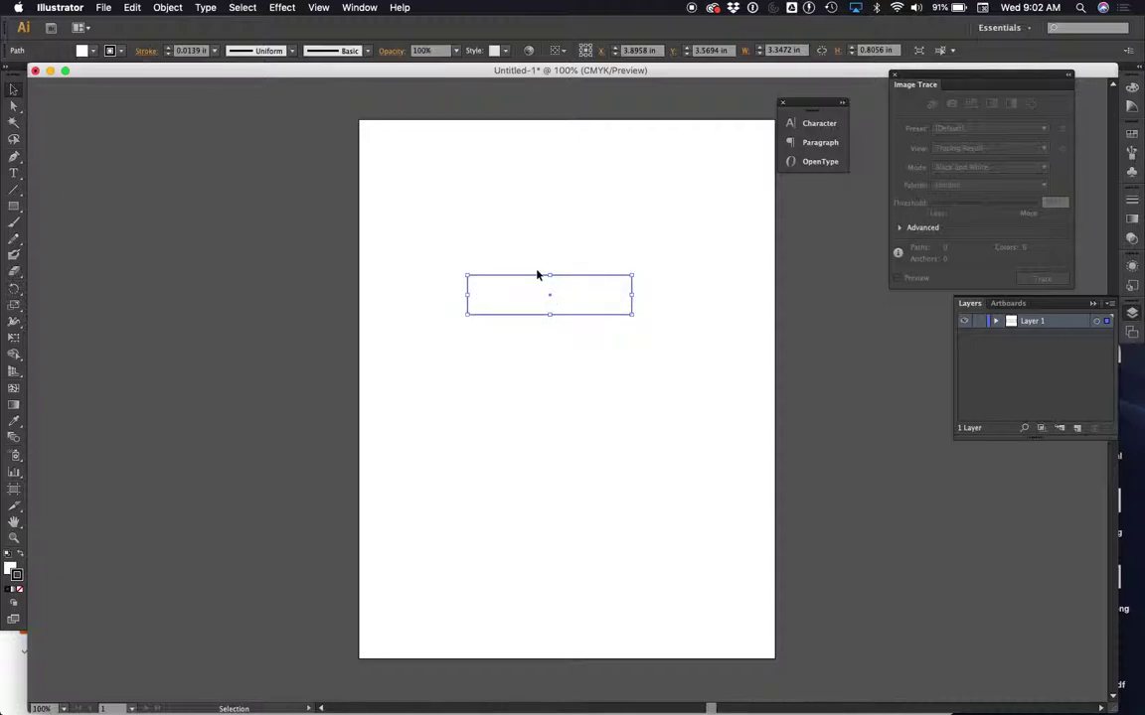
# Step: Nudge the top bar right and draw a second thin bar below it
pyautogui.moveTo(537, 275); pyautogui.dragTo(546, 276)
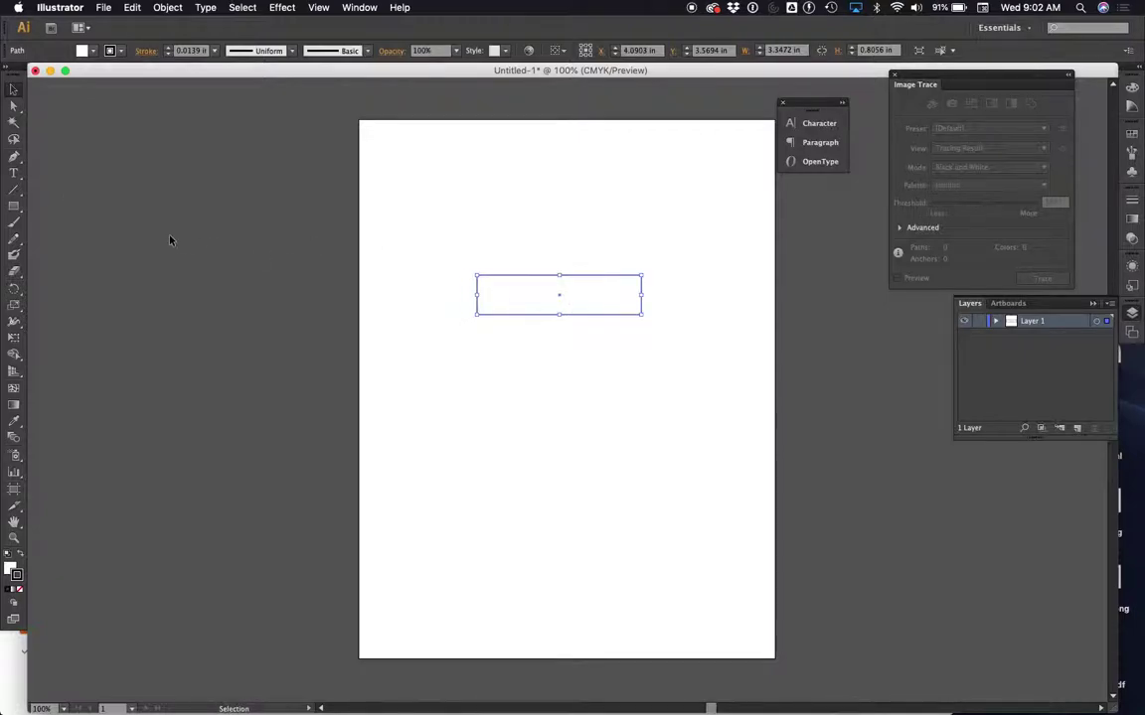
pyautogui.click(14, 204)
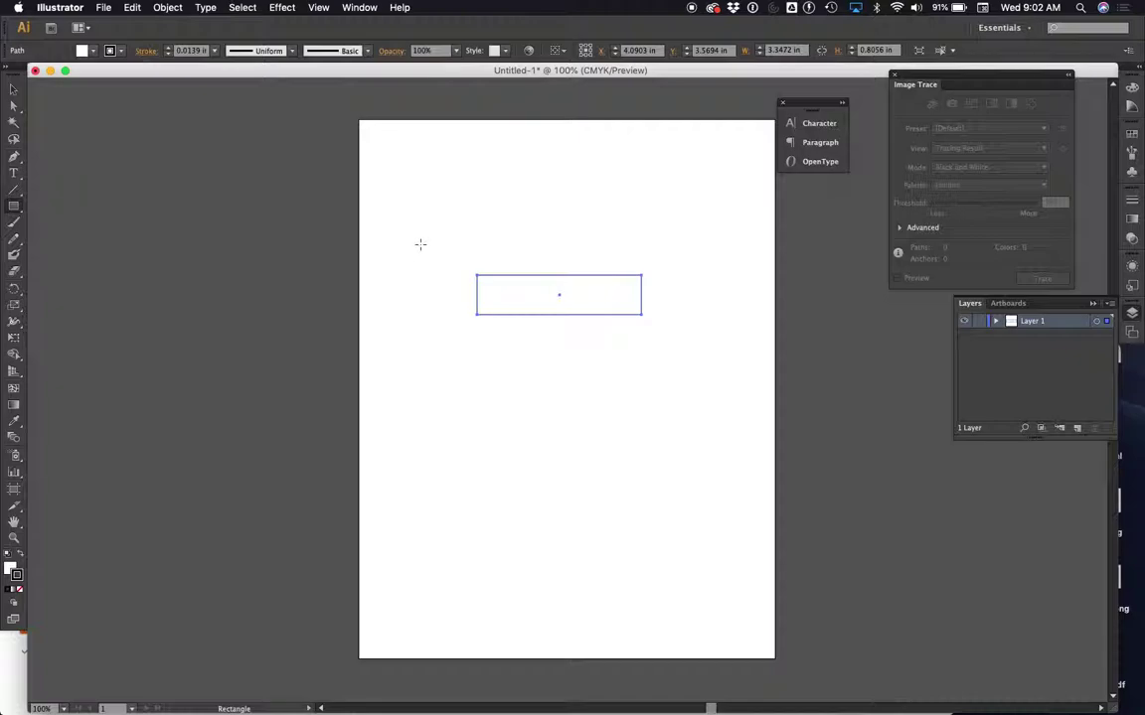
pyautogui.click(435, 365)
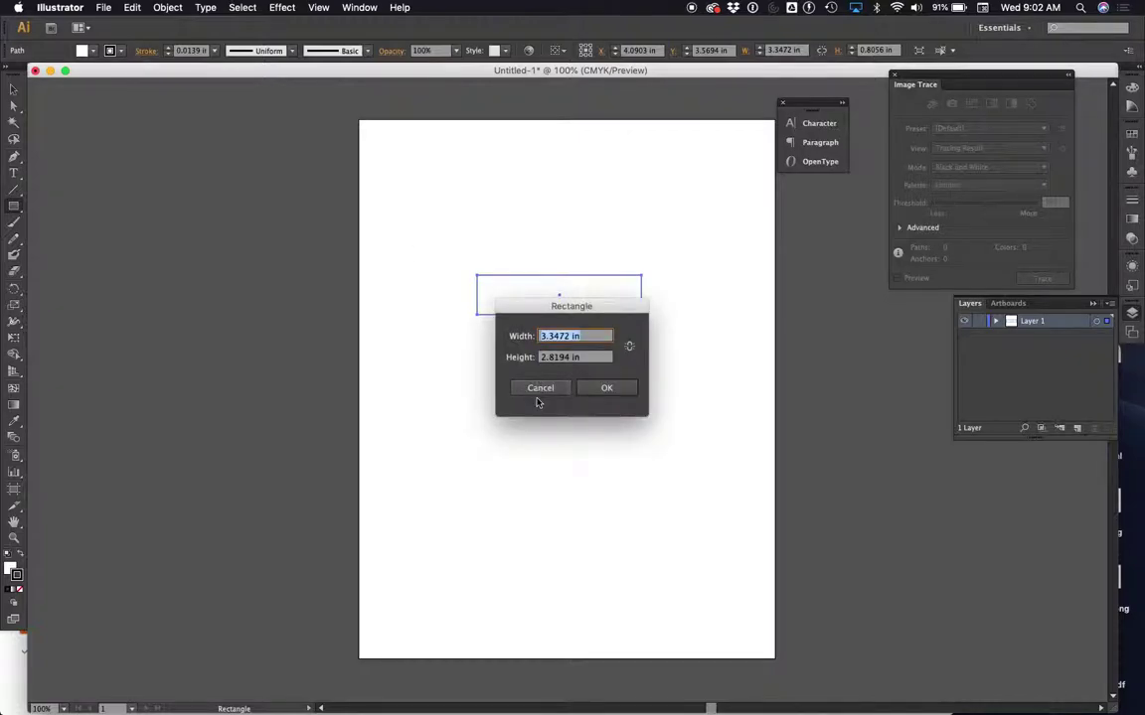
pyautogui.click(539, 387)
pyautogui.moveTo(496, 398); pyautogui.dragTo(656, 442)
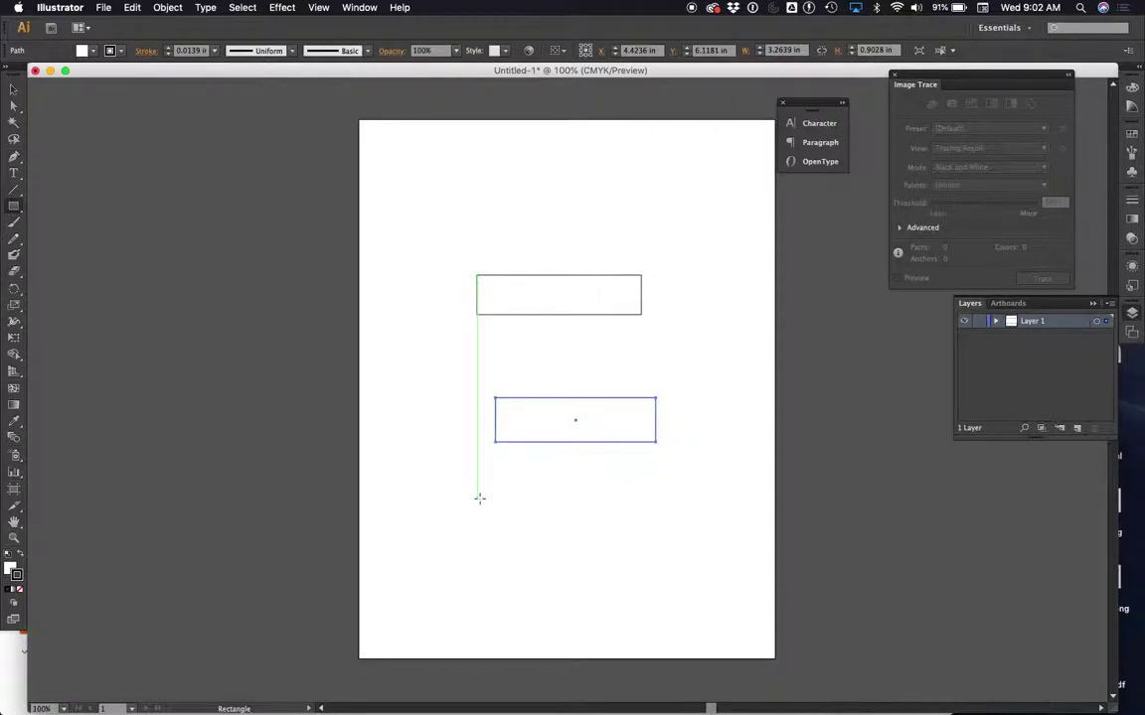
# Step: Create a rectangle exactly 4 in wide by 1 in tall near the bottom
pyautogui.click(479, 498)
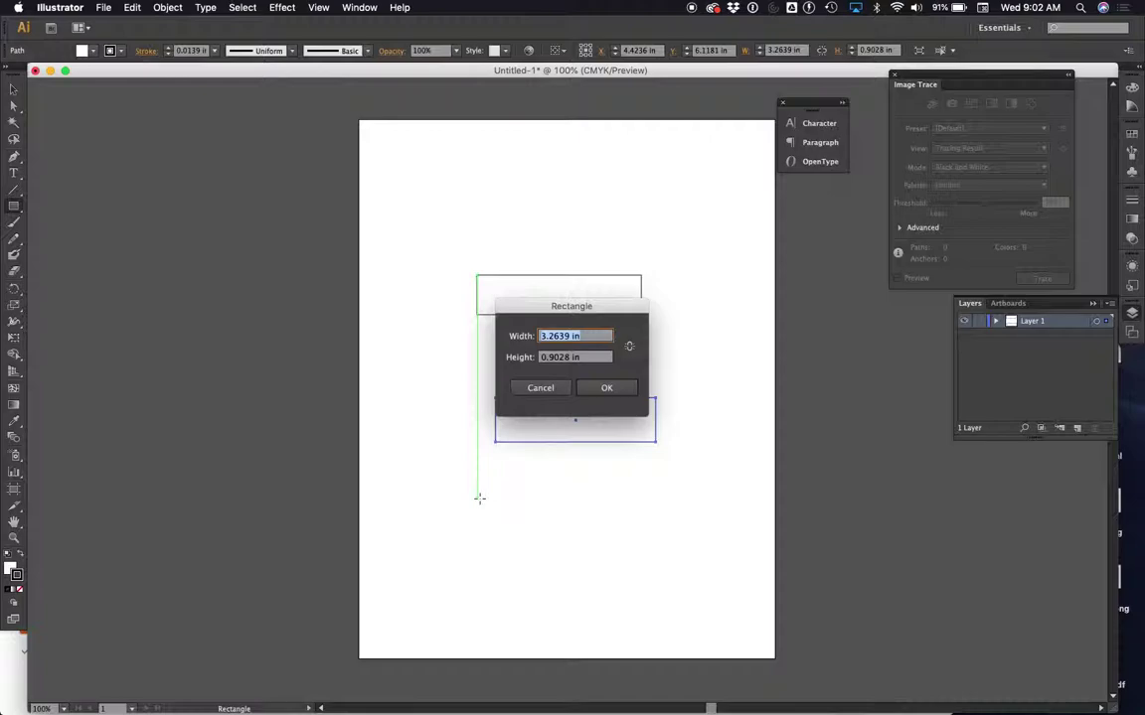
pyautogui.write('4')
pyautogui.press('Tab')
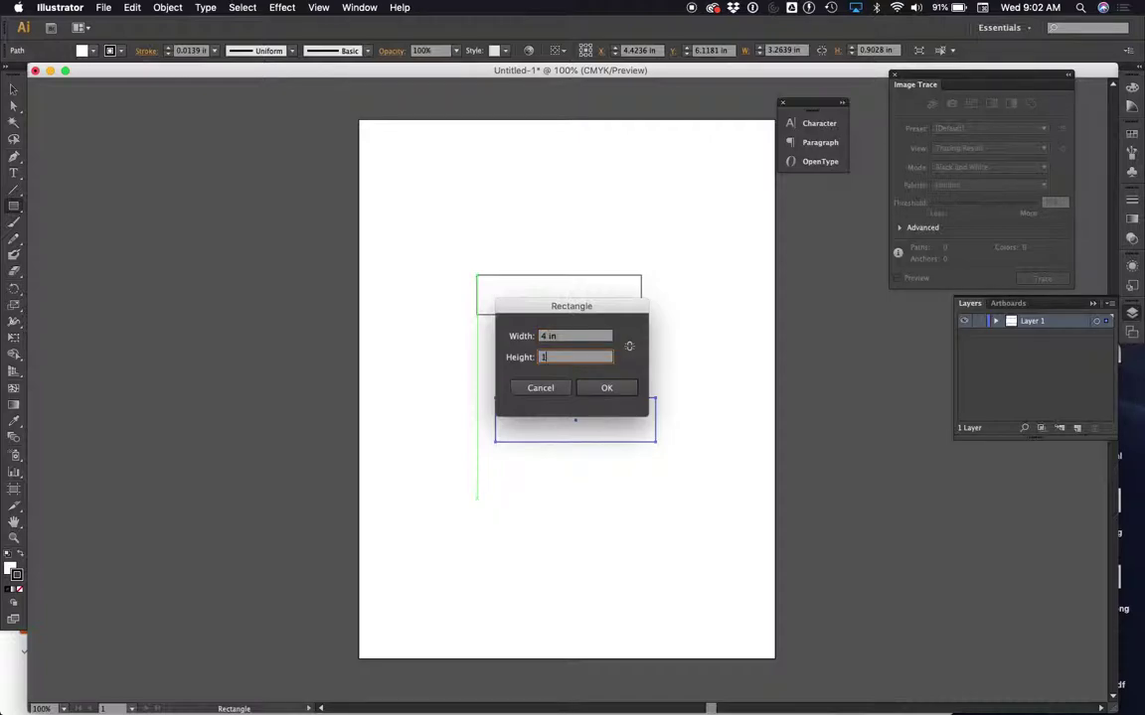
pyautogui.write('1')
pyautogui.click(601, 388)
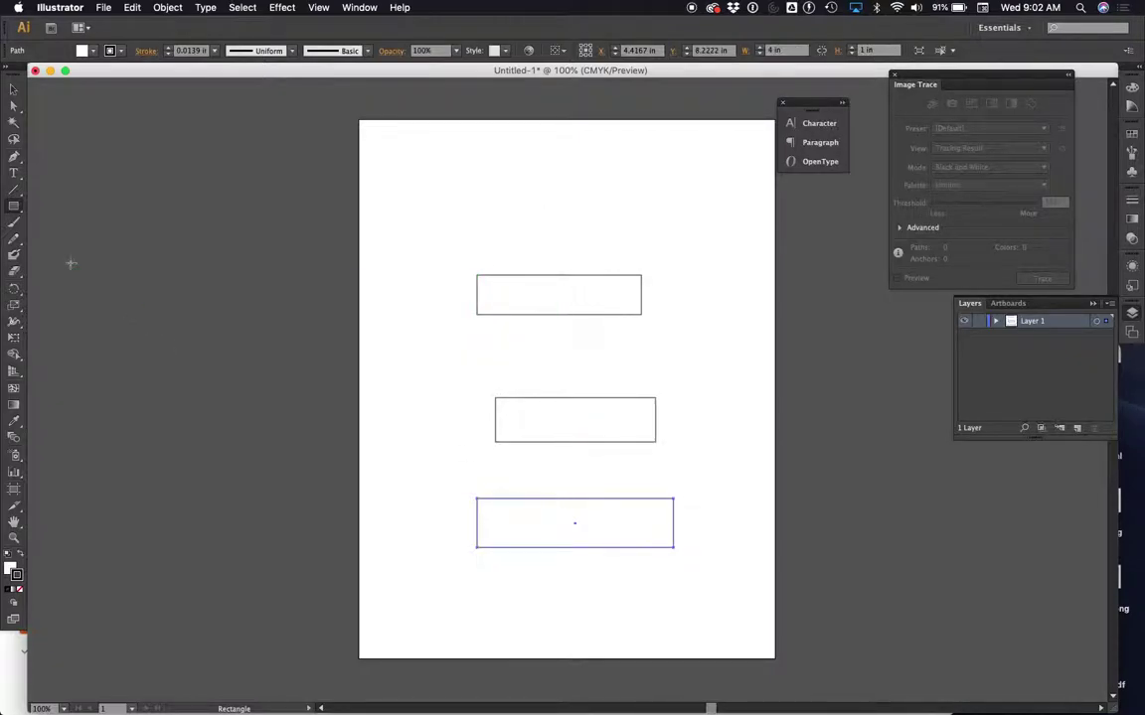
# Step: With the Ellipse Tool, draw a 1.0694 in circle over the top bar's left end
pyautogui.click(19, 209)
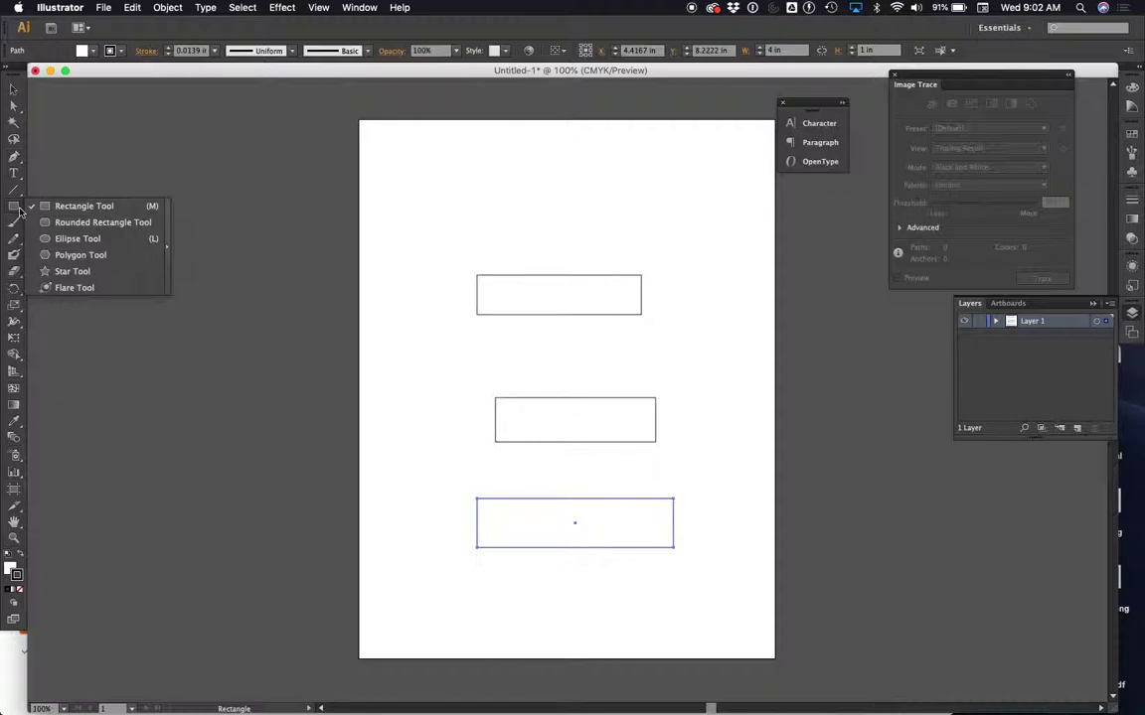
pyautogui.click(51, 240)
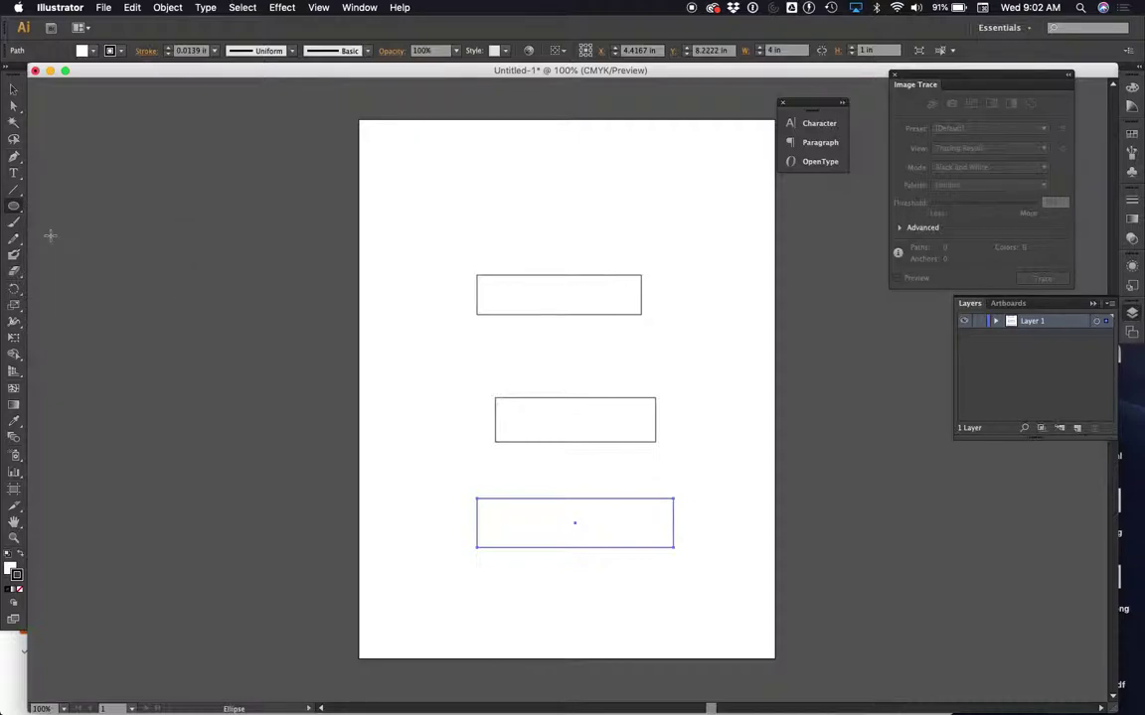
pyautogui.moveTo(417, 219); pyautogui.dragTo(505, 370)
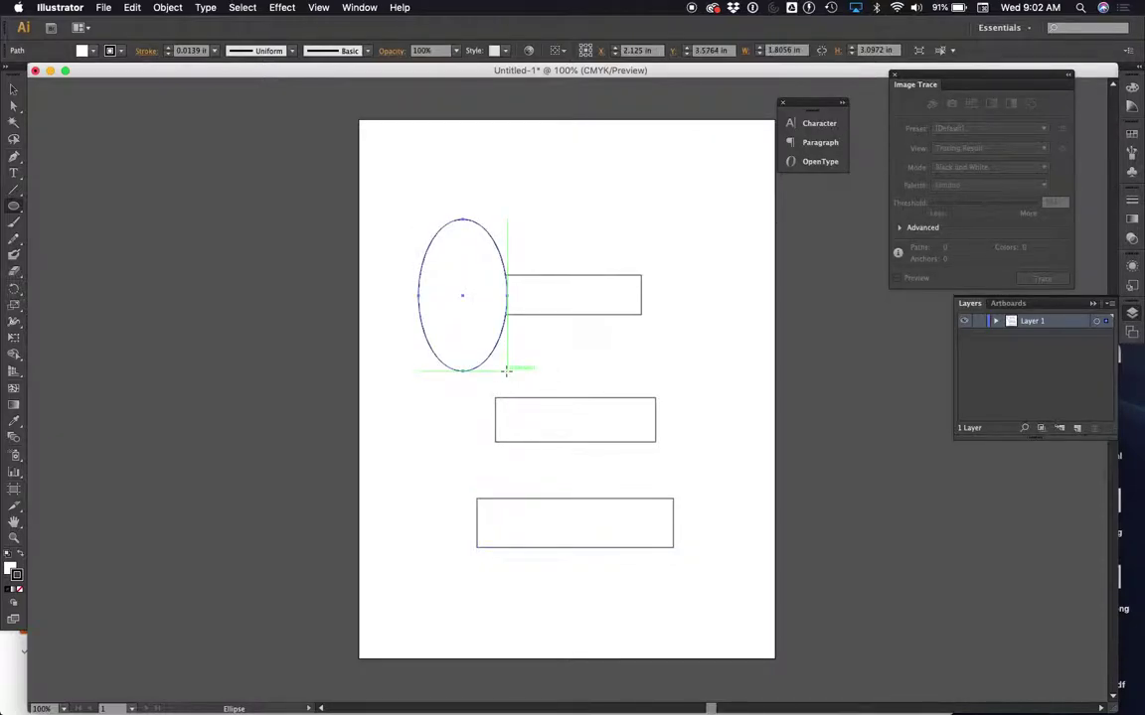
pyautogui.hotkey('ctrl', 'z')
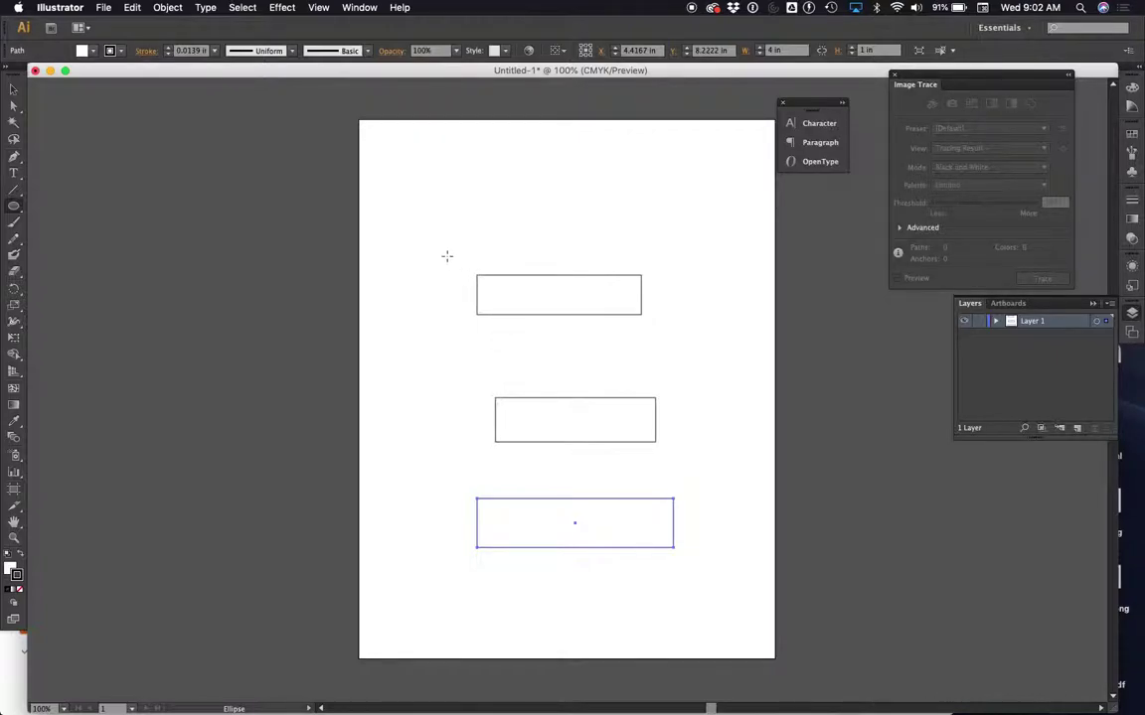
pyautogui.moveTo(440, 251); pyautogui.dragTo(490, 288)
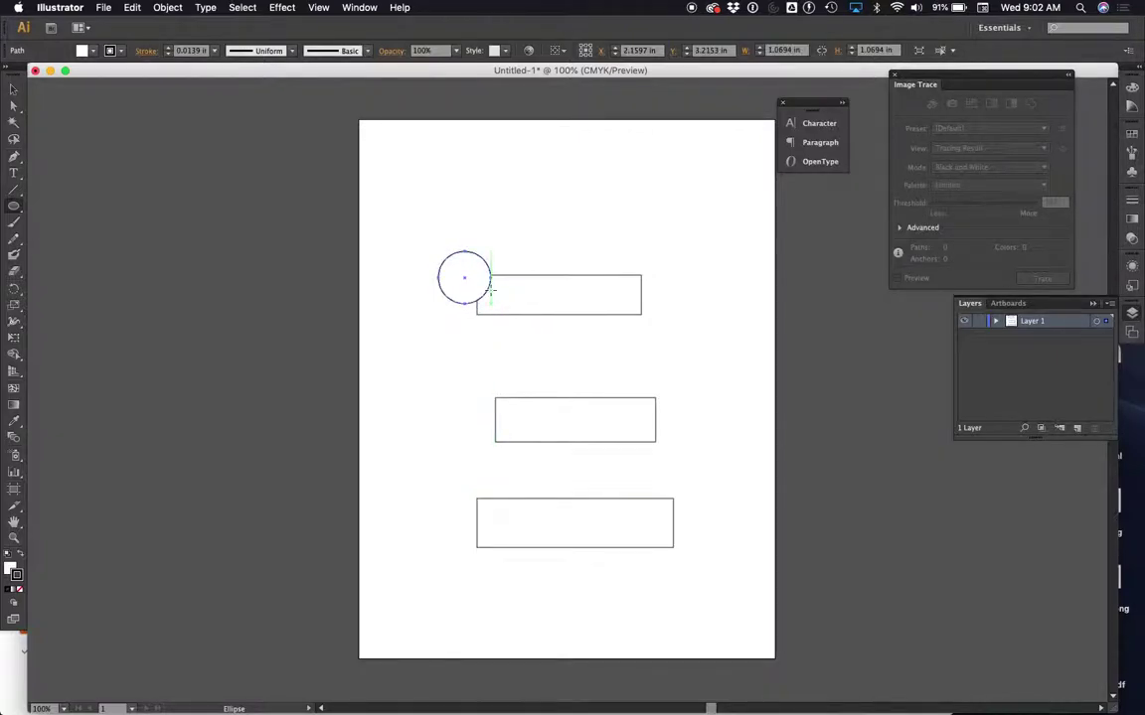
# Step: Add three 1.0694 in circles: one below the first, two at the bar's right end
pyautogui.click(438, 297)
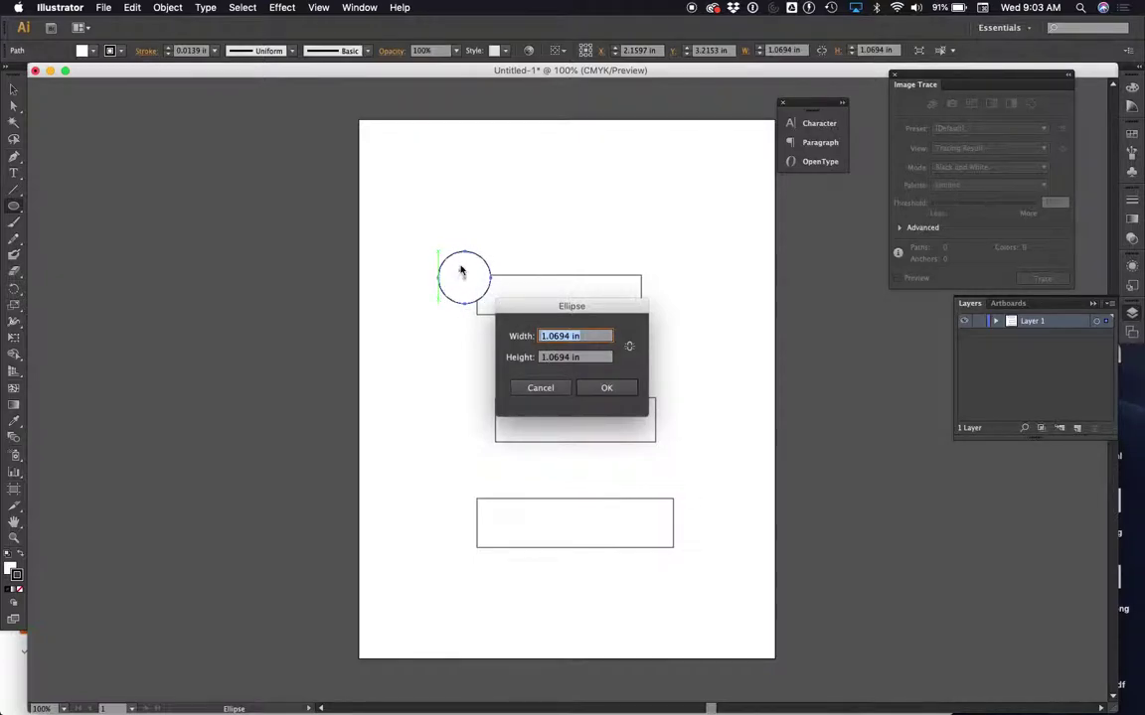
pyautogui.click(606, 388)
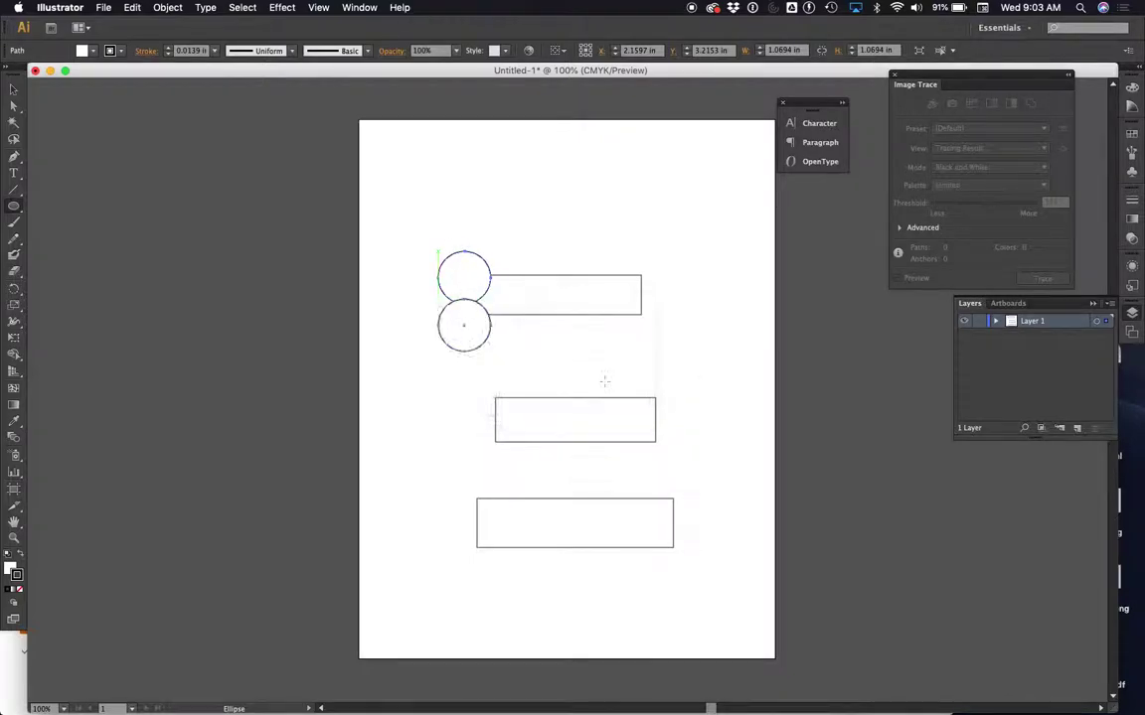
pyautogui.click(619, 360)
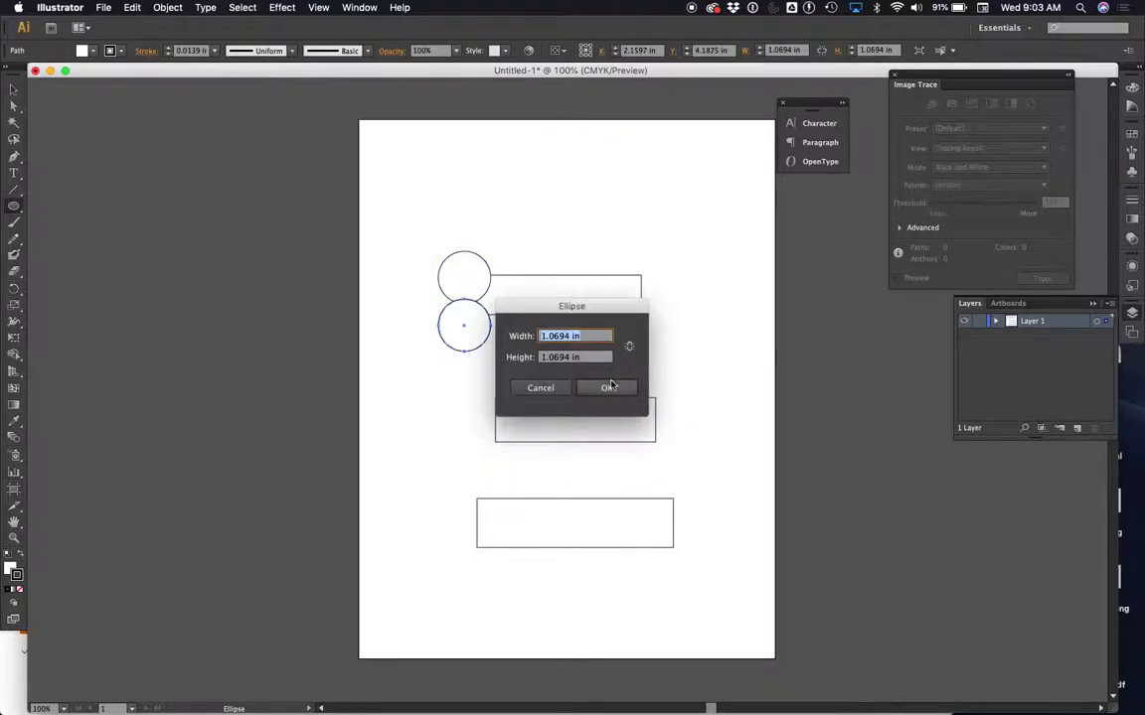
pyautogui.click(606, 388)
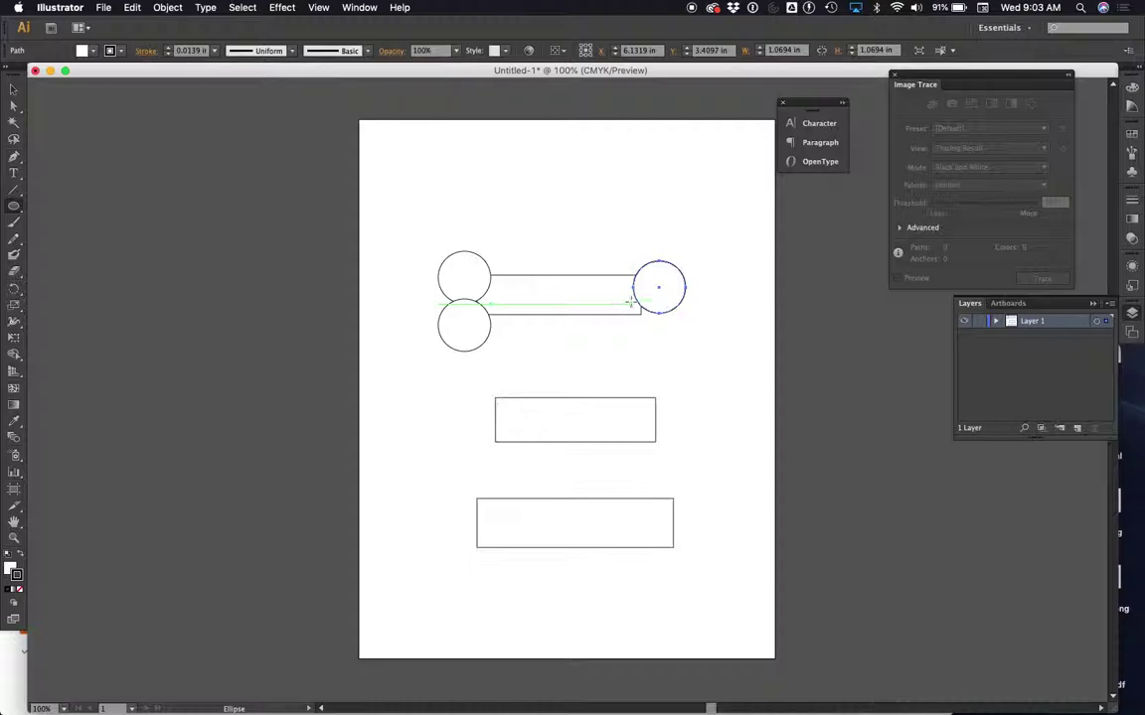
pyautogui.click(632, 299)
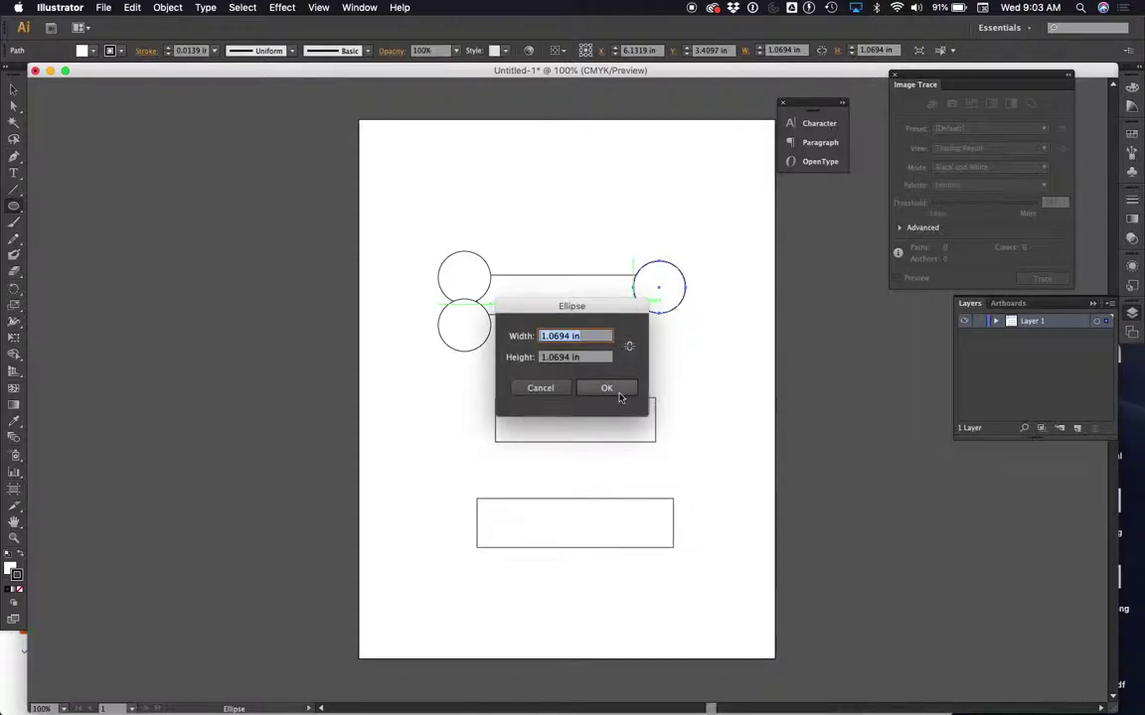
pyautogui.click(618, 392)
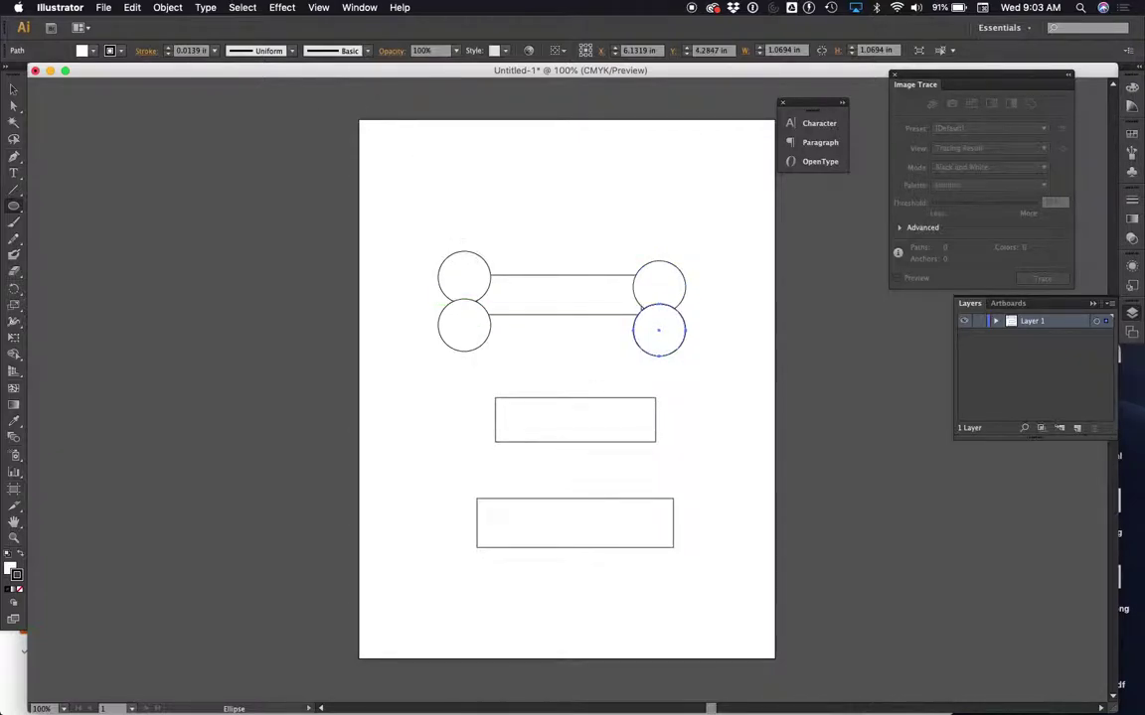
# Step: Move the right-hand circle pair onto the bar's right end, mirroring the left pair
pyautogui.click(13, 89)
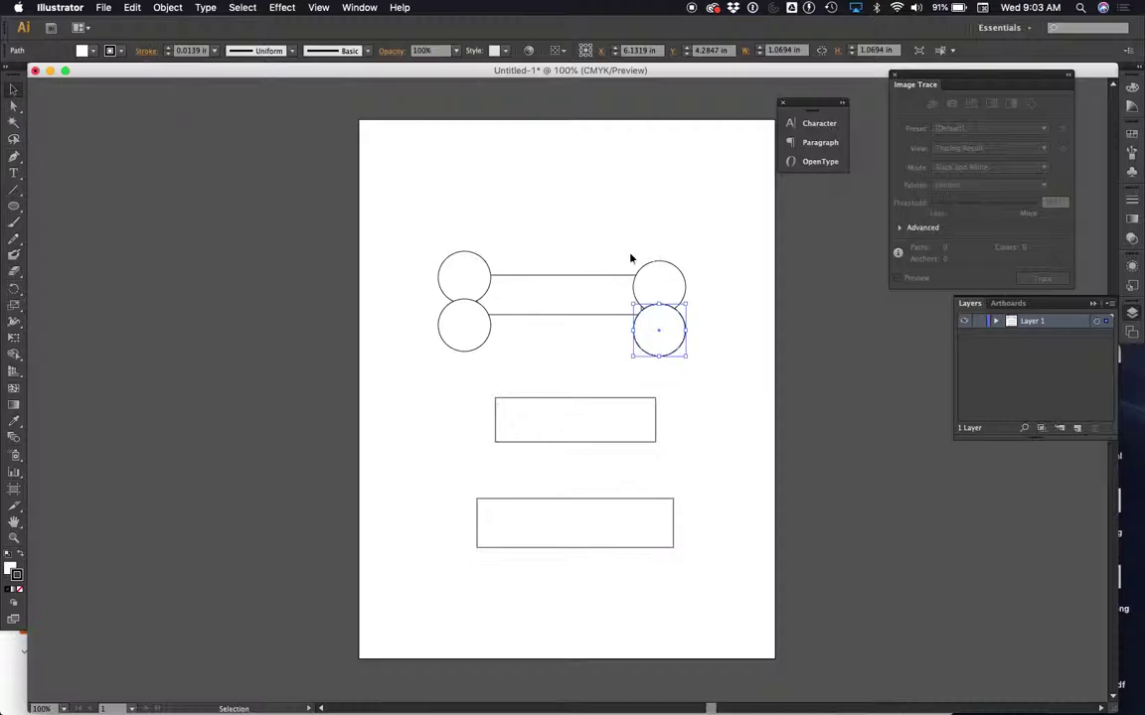
pyautogui.moveTo(720, 233); pyautogui.dragTo(657, 327)
pyautogui.click(523, 208)
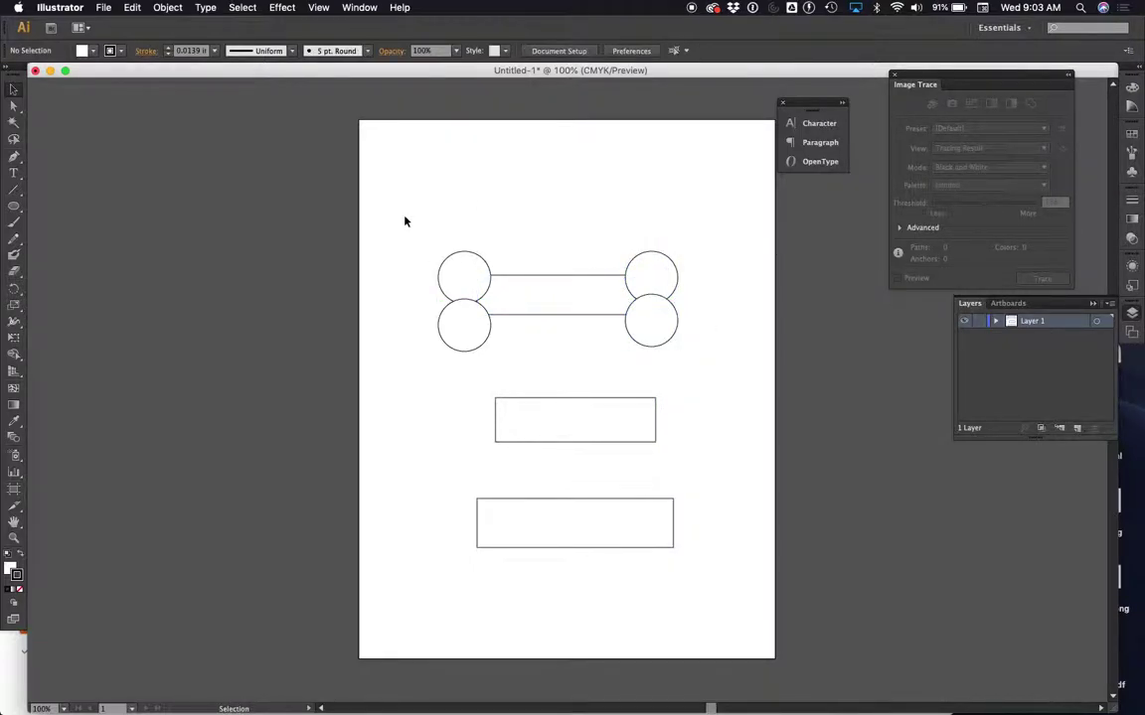
pyautogui.moveTo(410, 231); pyautogui.dragTo(685, 367)
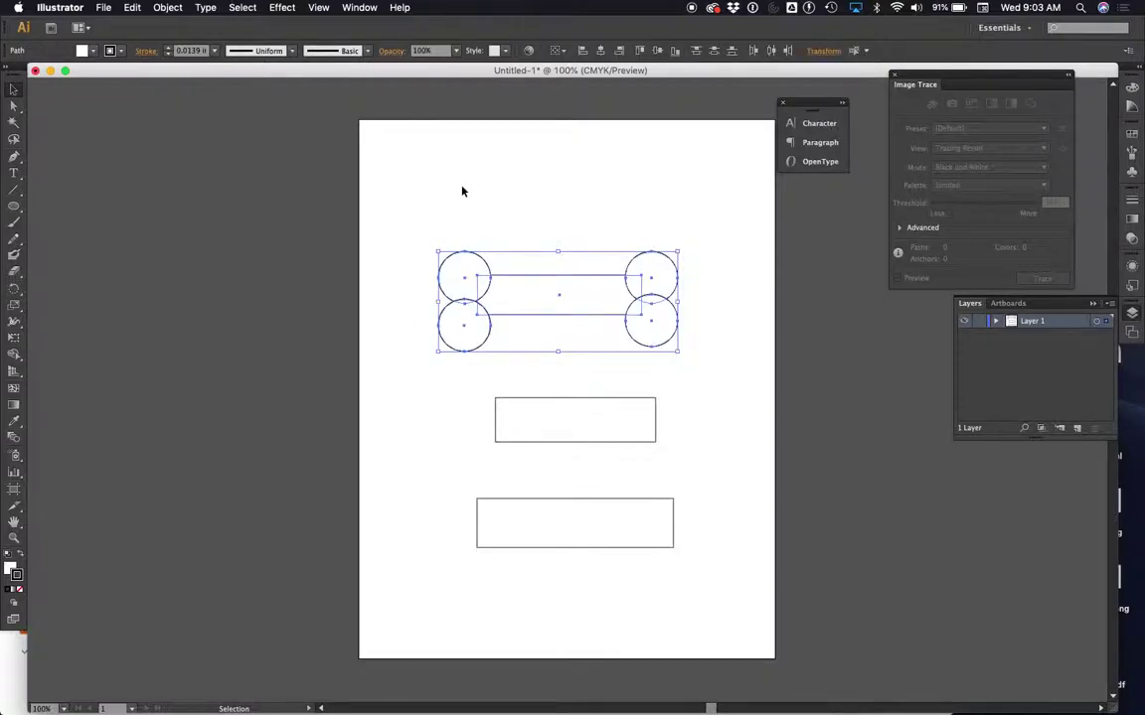
# Step: Nudge the top-right circle slightly to align it with the bar
pyautogui.moveTo(421, 185); pyautogui.dragTo(679, 358)
pyautogui.click(715, 319)
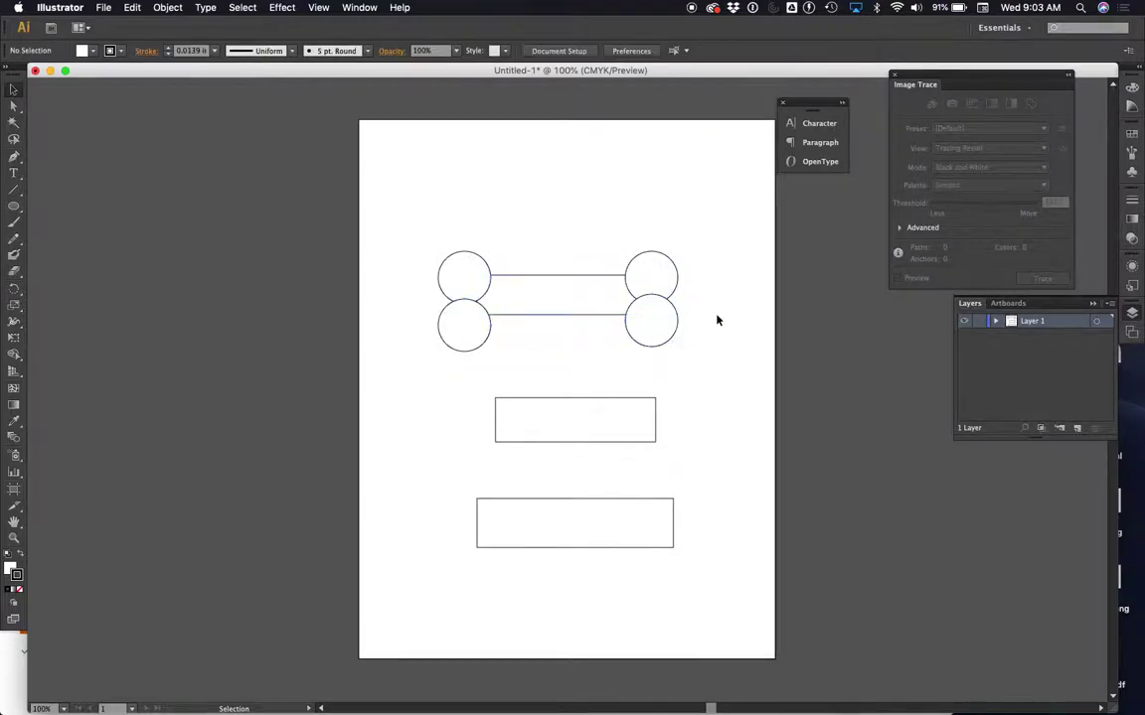
pyautogui.moveTo(679, 288)
pyautogui.mouseDown()
pyautogui.moveTo(662, 290)
pyautogui.moveTo(670, 301)
pyautogui.moveTo(665, 288)
pyautogui.mouseUp()
# Step: Group the bar and four circles and move the group to X 4.5313 in, Y 3.4097 in
pyautogui.moveTo(397, 205); pyautogui.dragTo(736, 362)
pyautogui.click(168, 7)
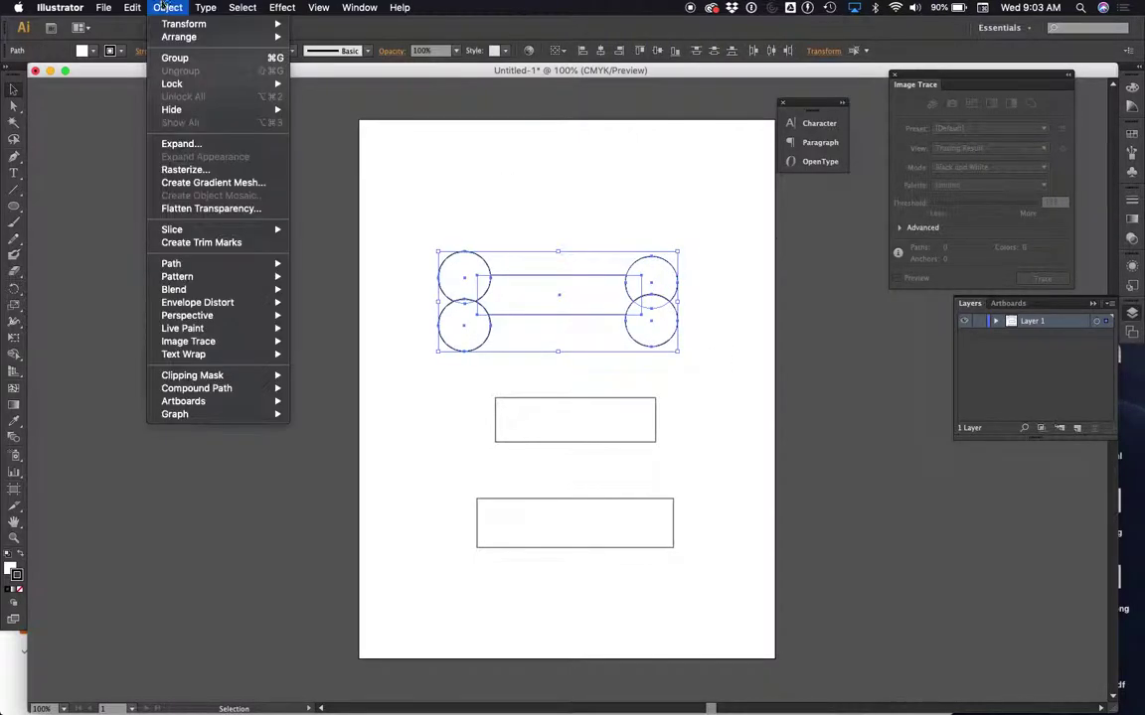
pyautogui.click(173, 58)
pyautogui.moveTo(545, 298)
pyautogui.mouseDown()
pyautogui.moveTo(542, 237)
pyautogui.moveTo(555, 286)
pyautogui.moveTo(600, 286)
pyautogui.moveTo(528, 304)
pyautogui.mouseUp()
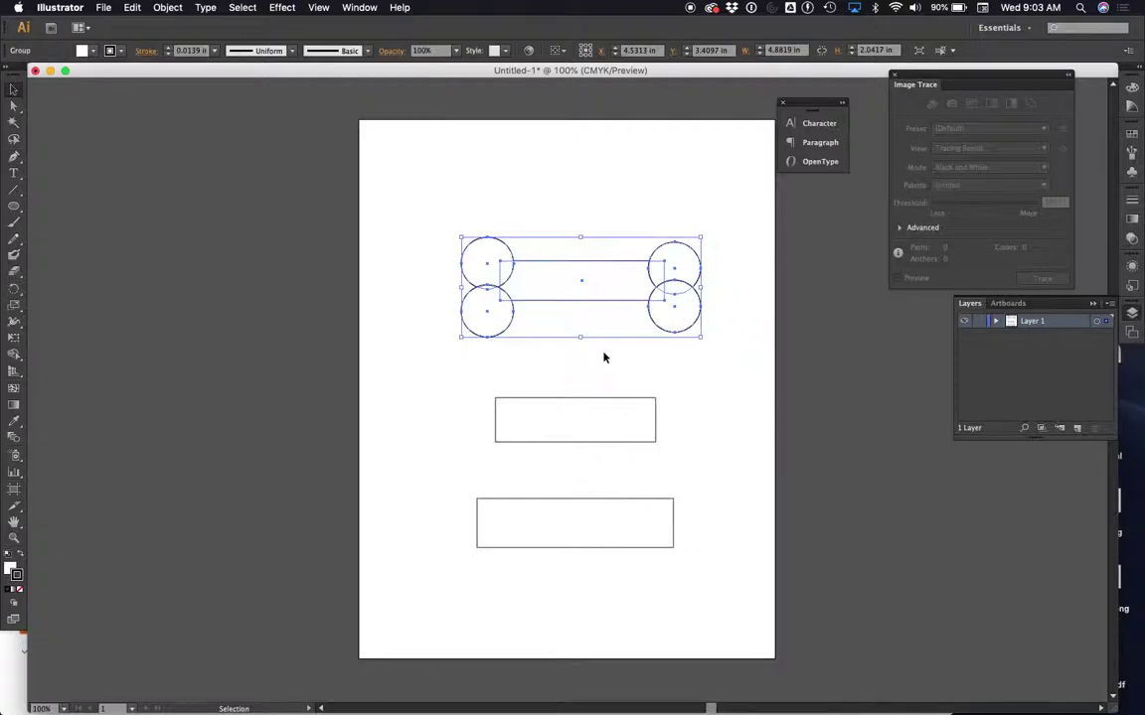
pyautogui.click(604, 341)
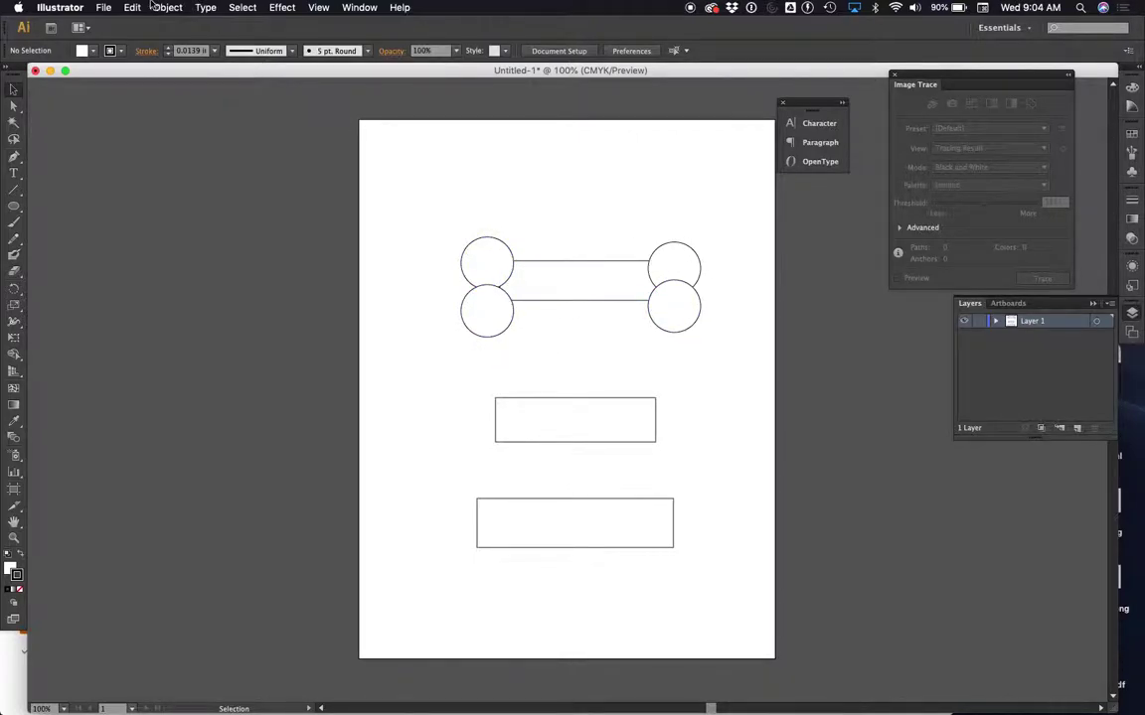
# Step: Merge the barbell group with Pathfinder Add, then zoom the view to 200%
pyautogui.click(547, 290)
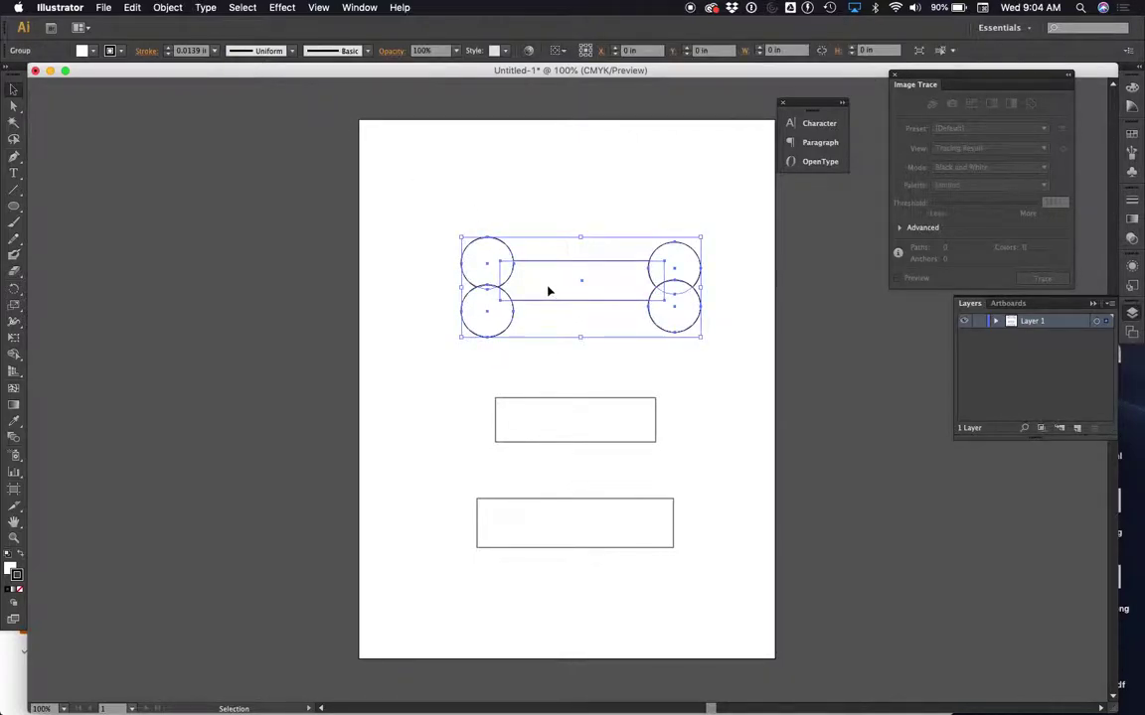
pyautogui.click(270, 6)
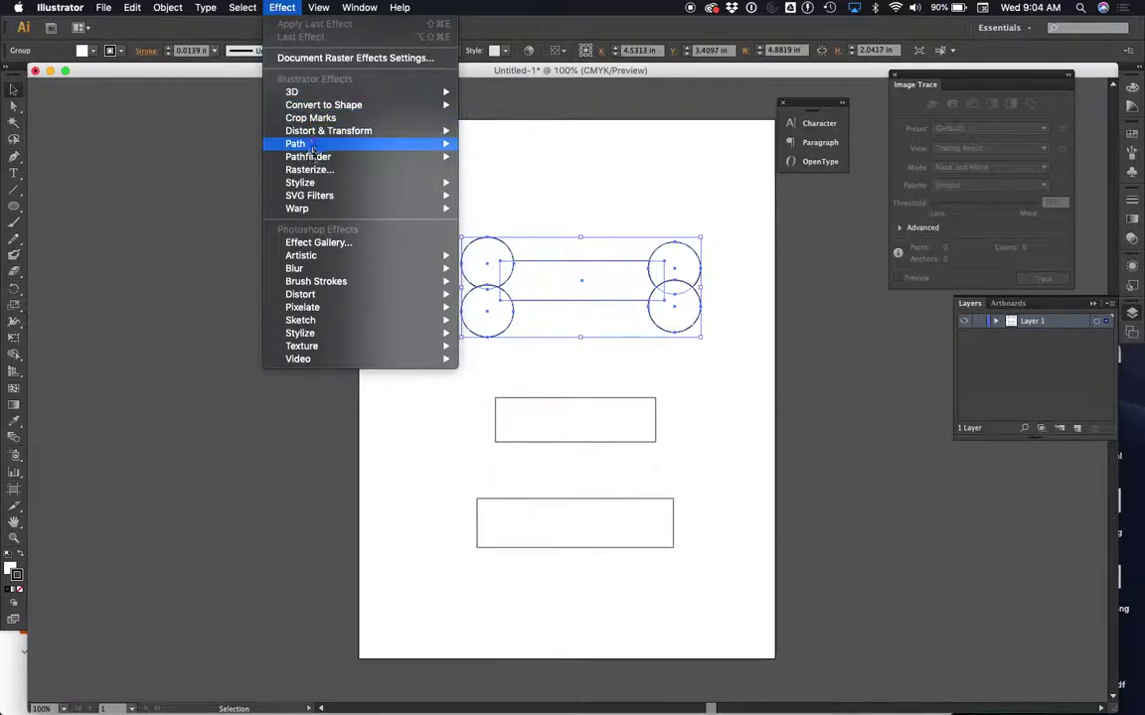
pyautogui.moveTo(318, 156)
pyautogui.click(487, 156)
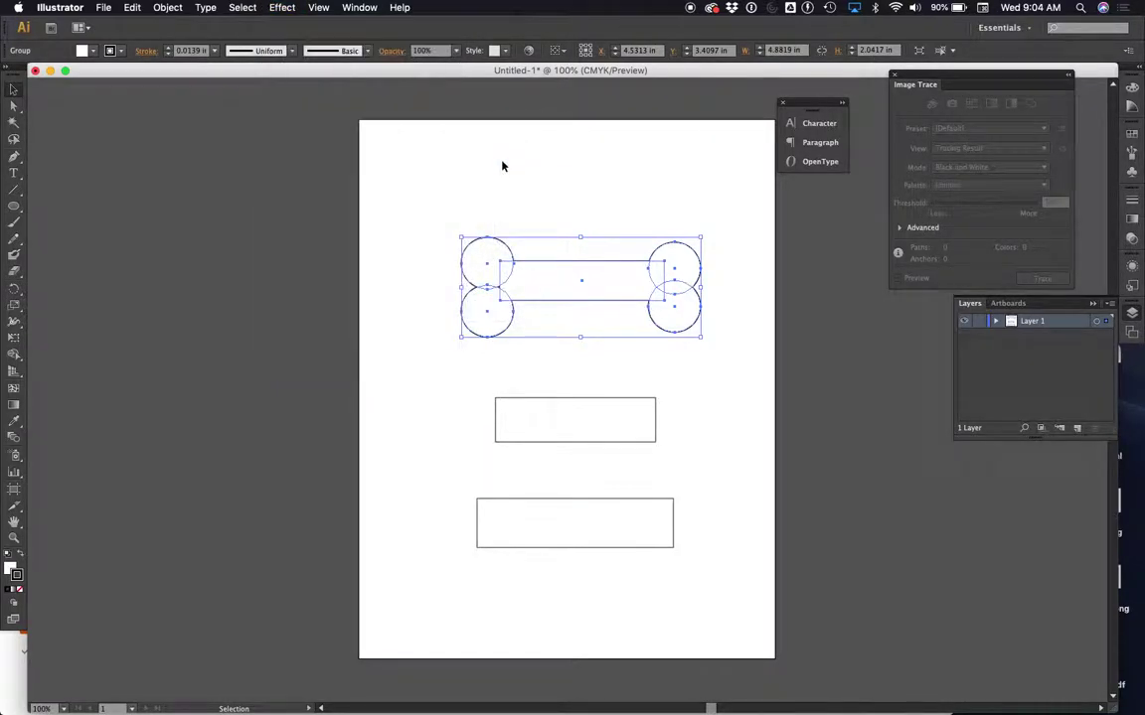
pyautogui.click(503, 167)
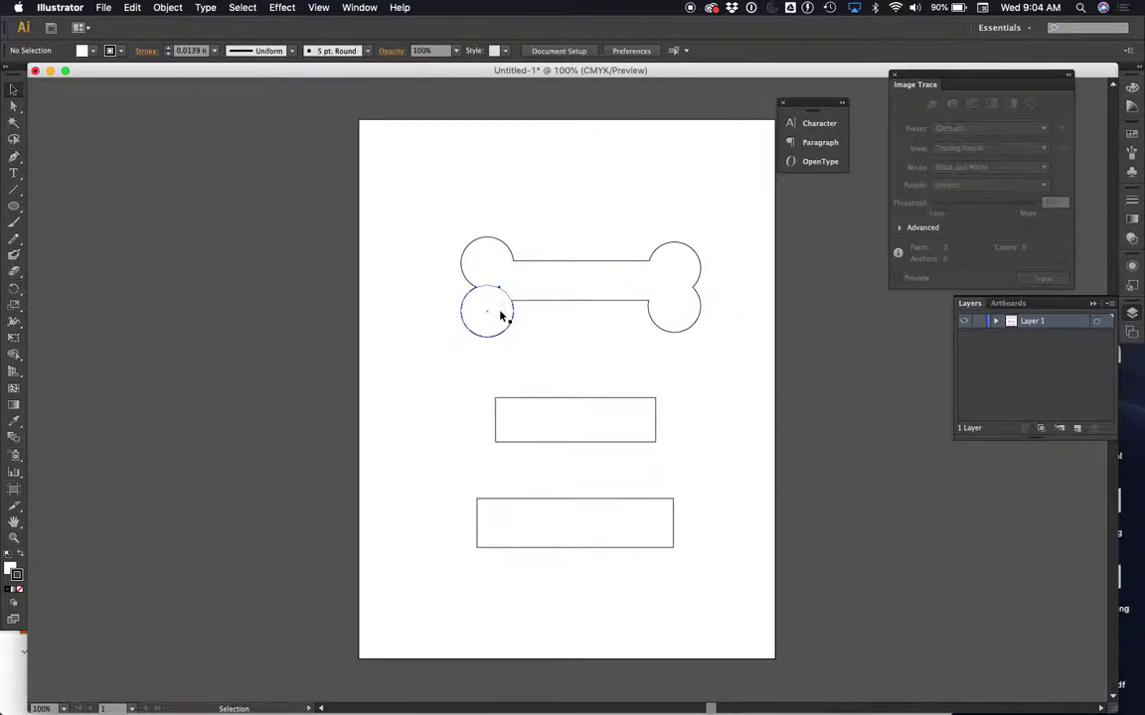
pyautogui.click(62, 710)
pyautogui.click(84, 505)
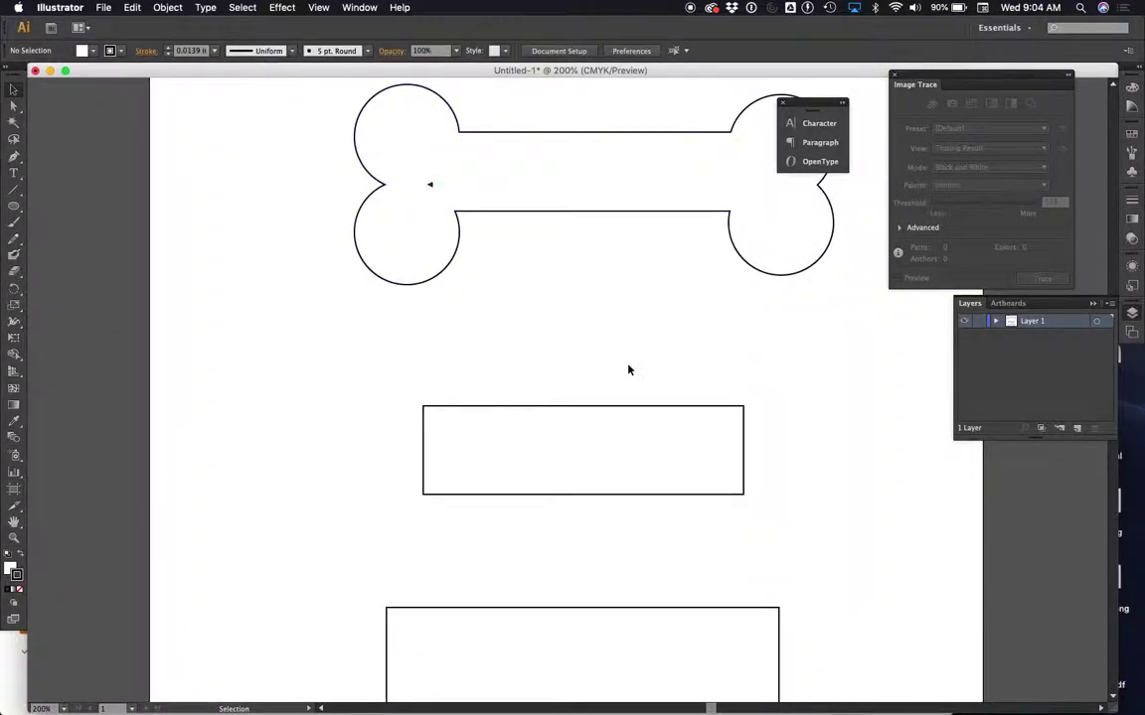
# Step: Center the bone in view and select the 4.8819 × 2.0417 in bone group
pyautogui.hscroll(5, 628, 370)
pyautogui.scroll(3, 628, 369)
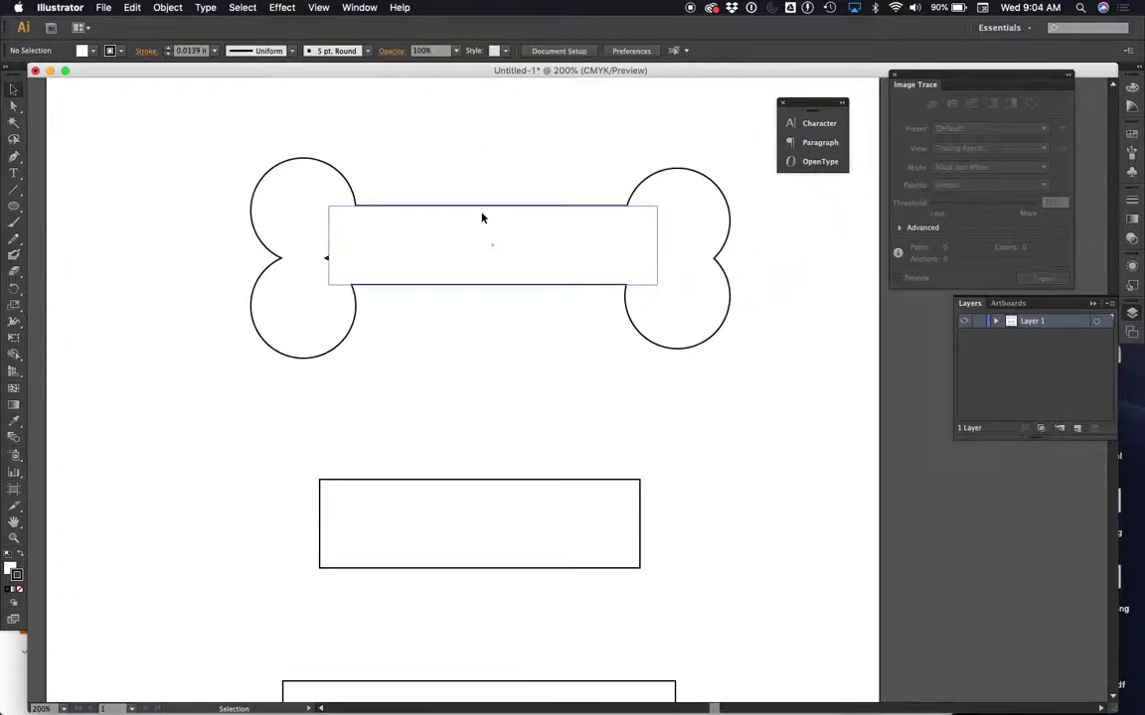
pyautogui.click(482, 218)
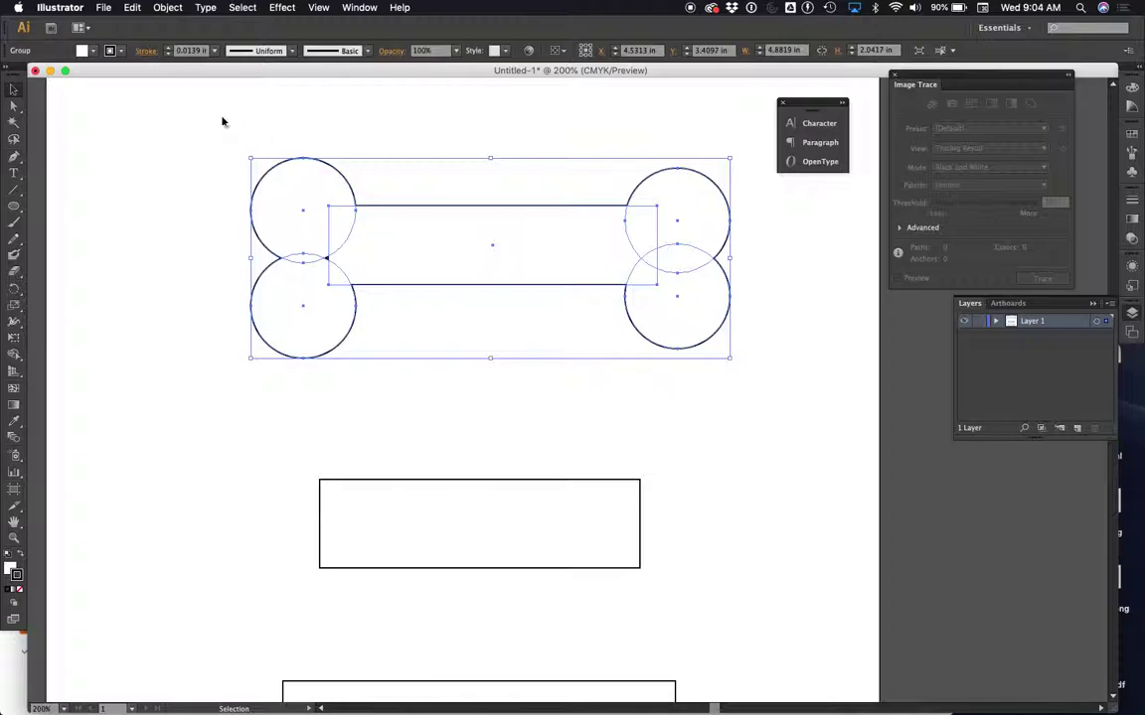
# Step: Set the bone's stroke weight to 0.001 in
pyautogui.click(191, 50)
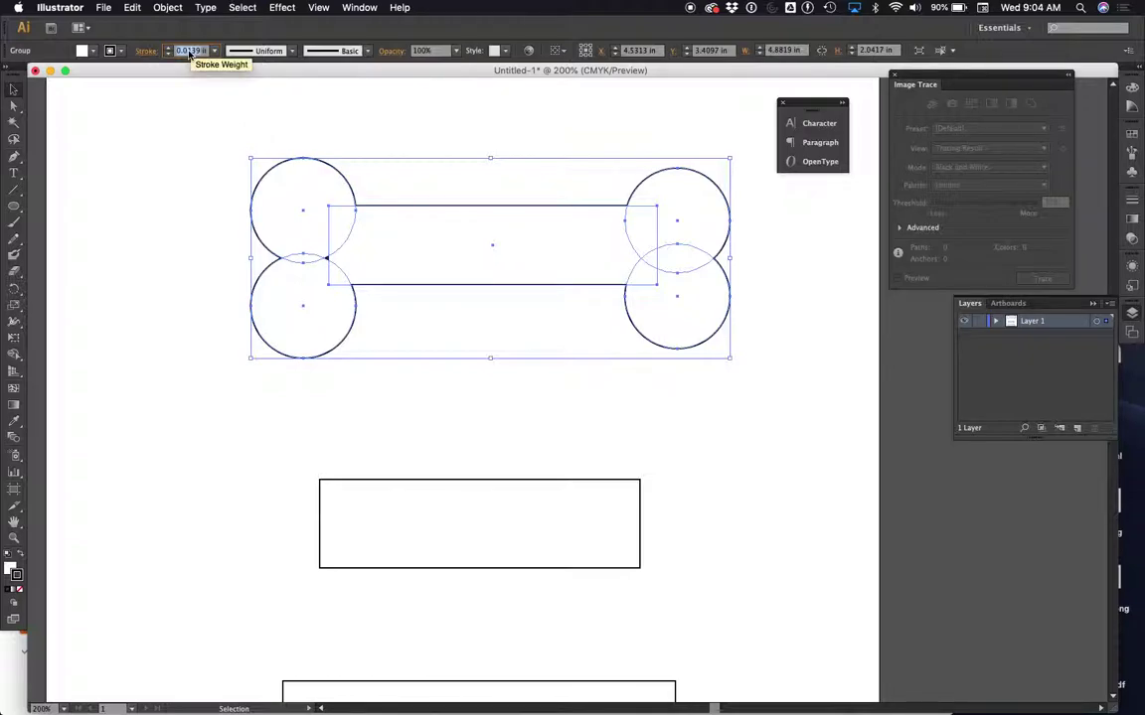
pyautogui.write('0.001')
pyautogui.press('Return')
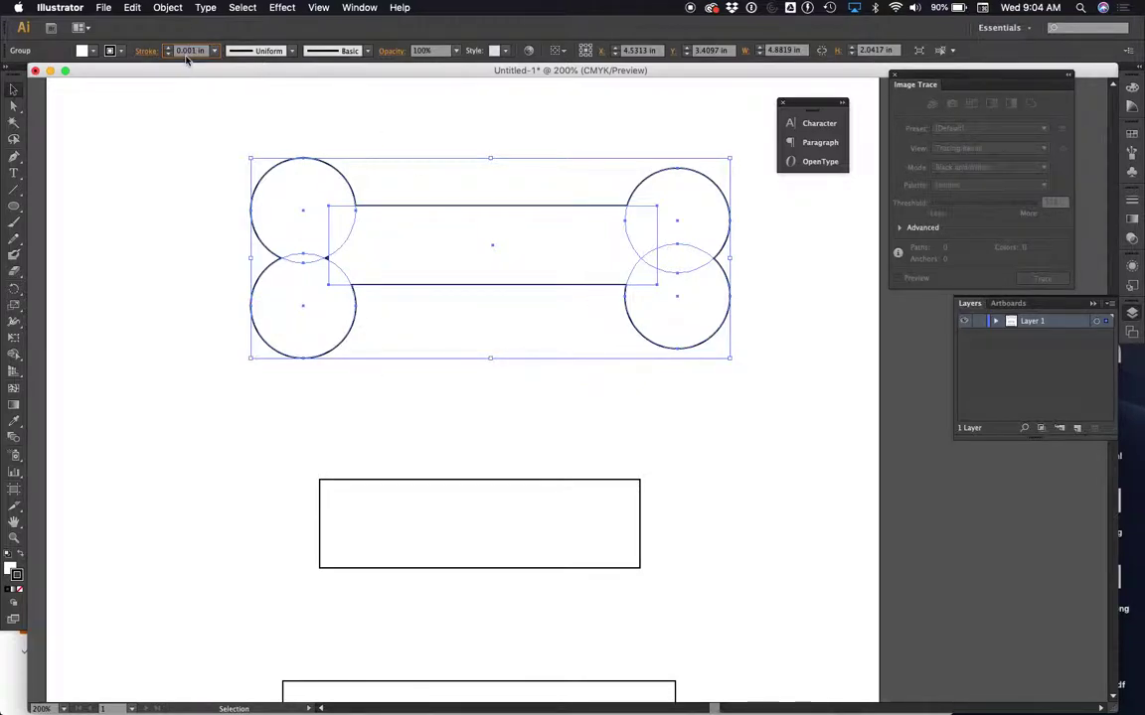
pyautogui.press('Return')
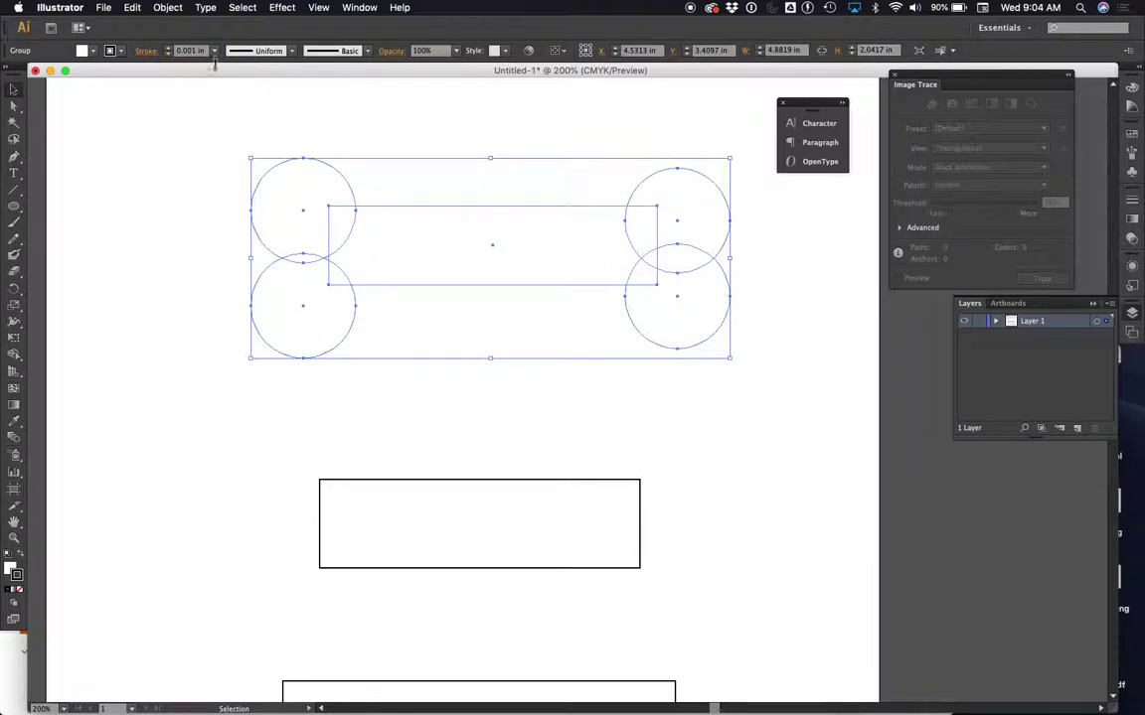
pyautogui.click(258, 107)
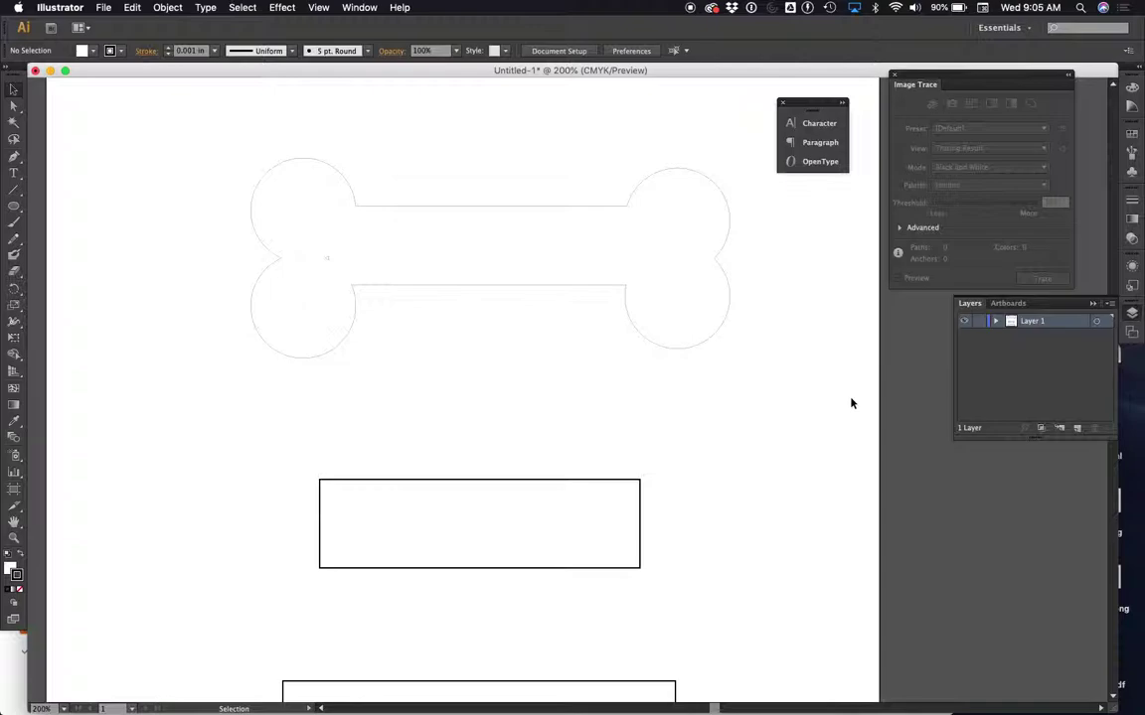
# Step: Expand Layer 1 and its <Group> in the Layers panel to list the bone's paths
pyautogui.click(996, 322)
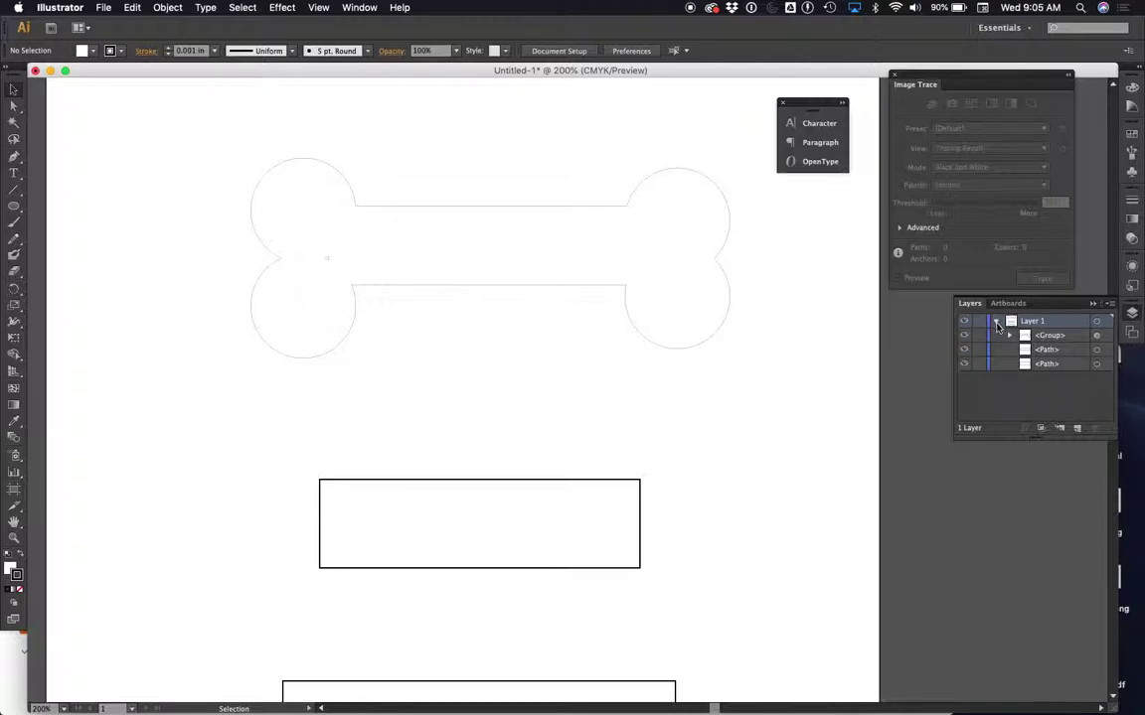
pyautogui.click(1009, 335)
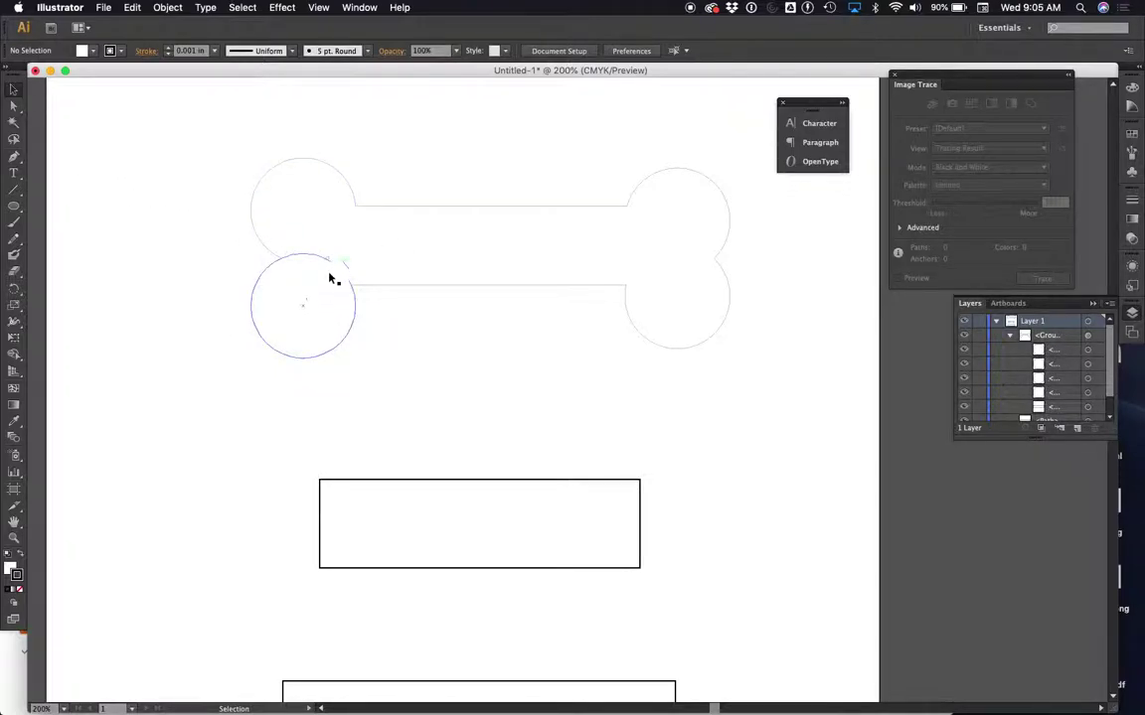
# Step: Isolate the lower-left circle inside the dog-bone group for editing
pyautogui.moveTo(333, 279)
pyautogui.mouseDown()
pyautogui.moveTo(337, 264)
pyautogui.moveTo(319, 264)
pyautogui.mouseUp()
pyautogui.doubleClick(294, 358)
pyautogui.click(294, 357)
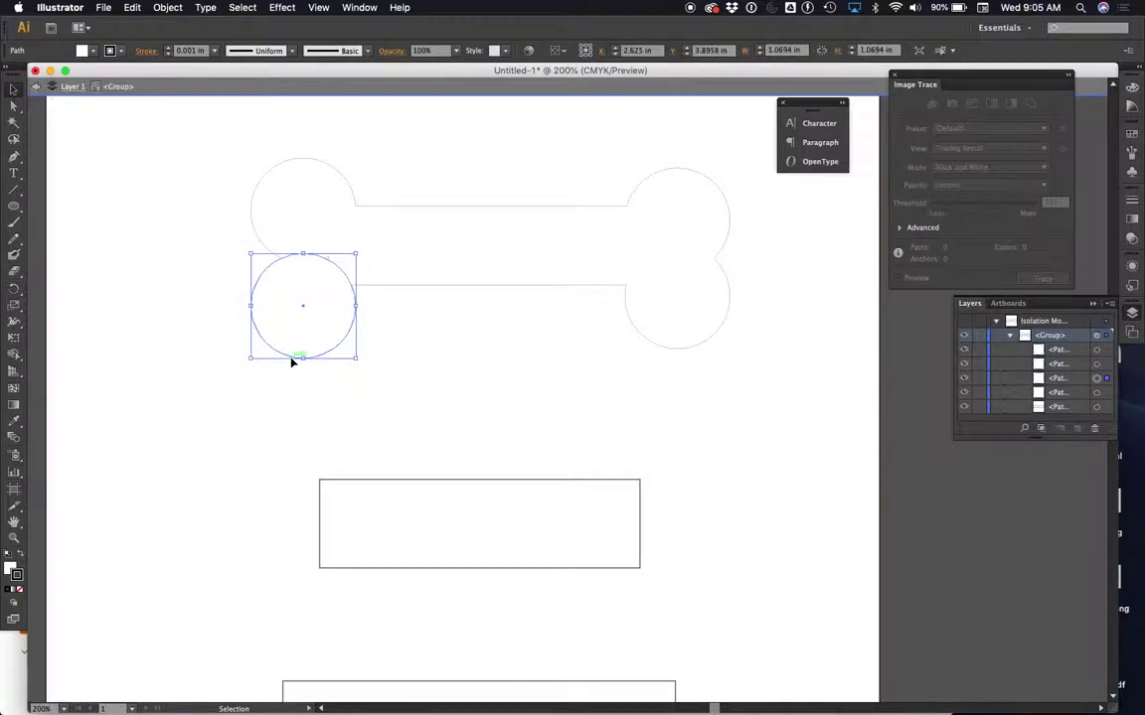
pyautogui.doubleClick(291, 361)
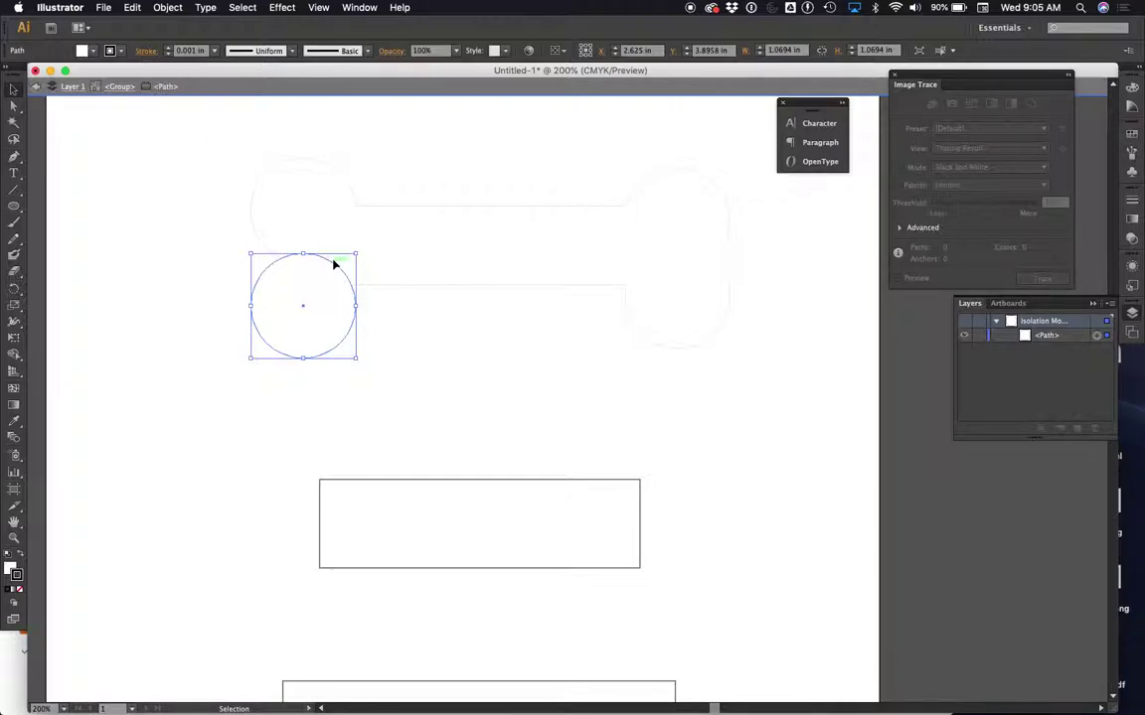
# Step: Nudge the circle up three and right two steps to X 2.6528 in, then exit isolation mode
pyautogui.press('Up')
pyautogui.press('Right')
pyautogui.press('Up')
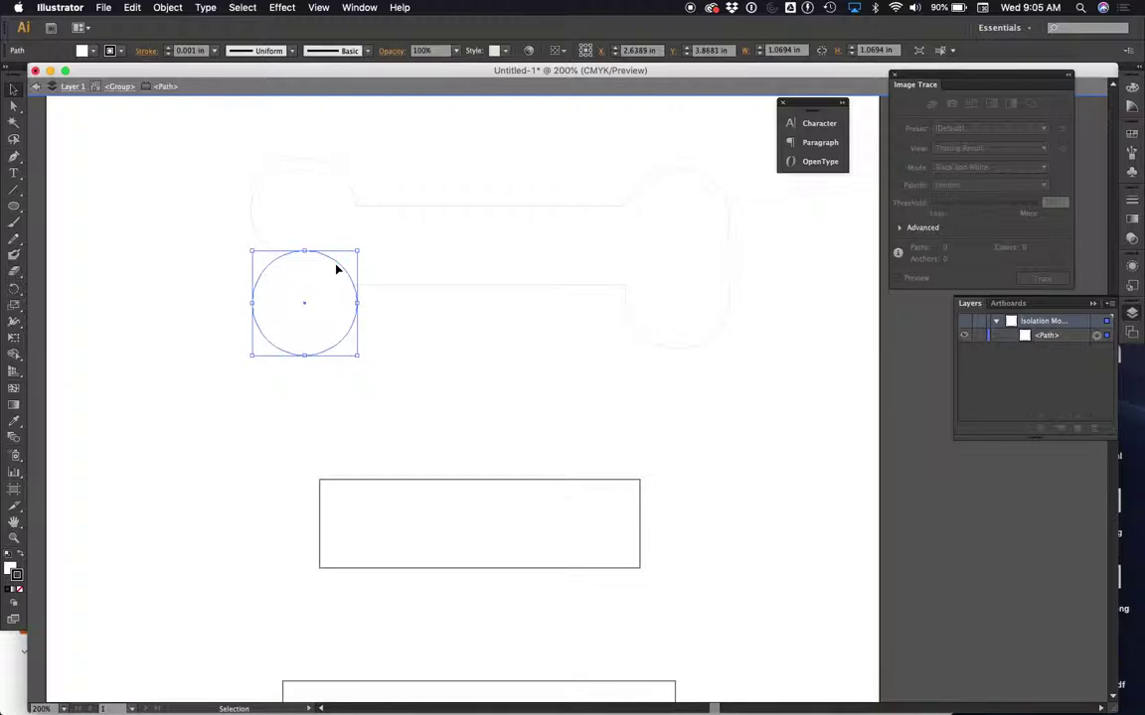
pyautogui.press('Up')
pyautogui.press('Right')
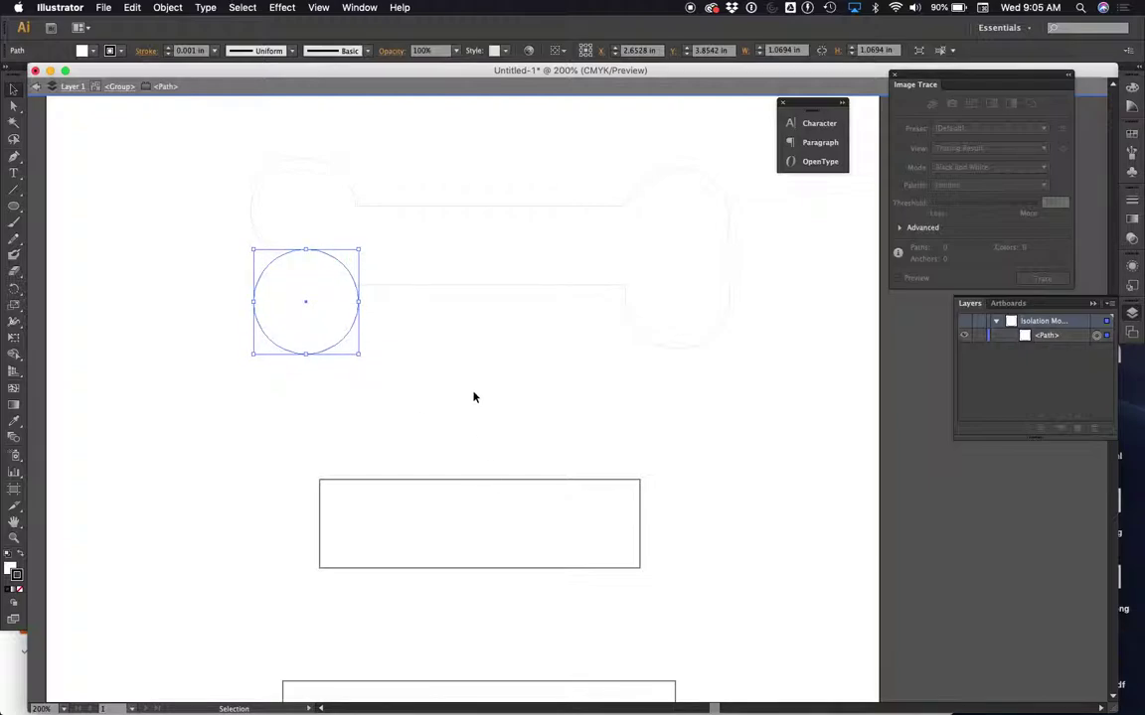
pyautogui.click(34, 89)
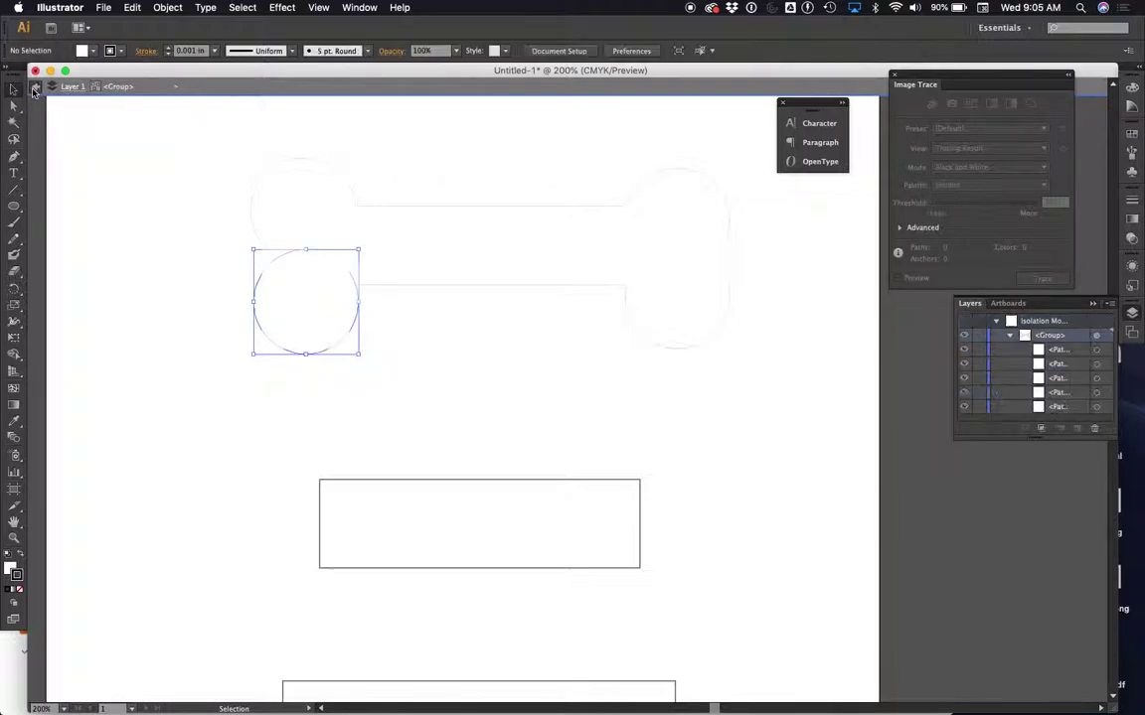
pyautogui.click(33, 89)
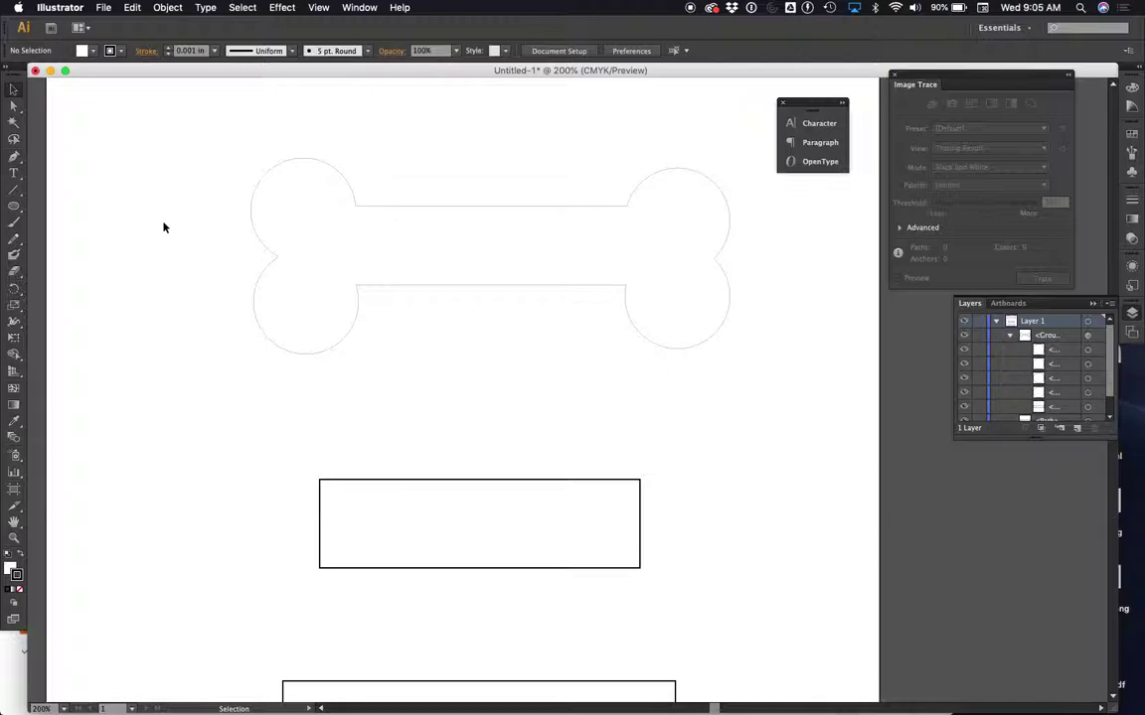